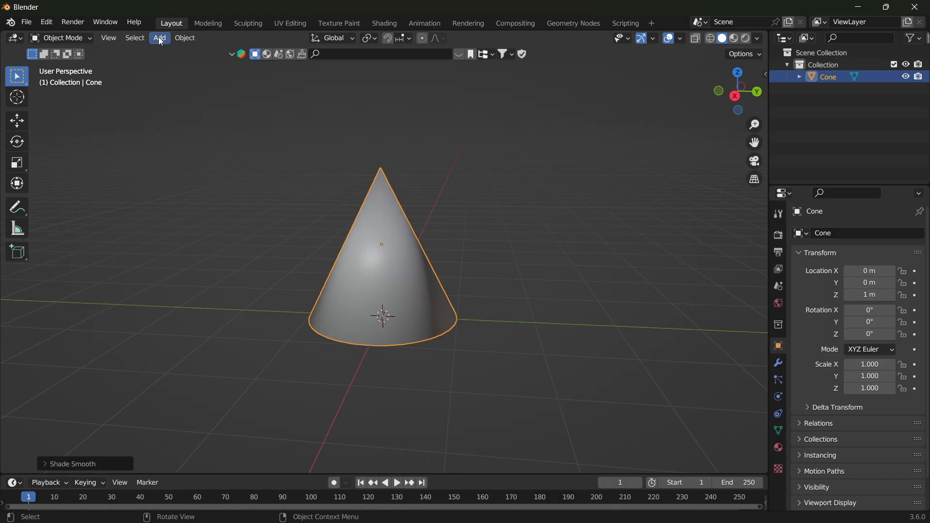
# Add a UV sphere mesh at the world origin.
pyautogui.click(161, 39)
pyautogui.moveTo(165, 52)
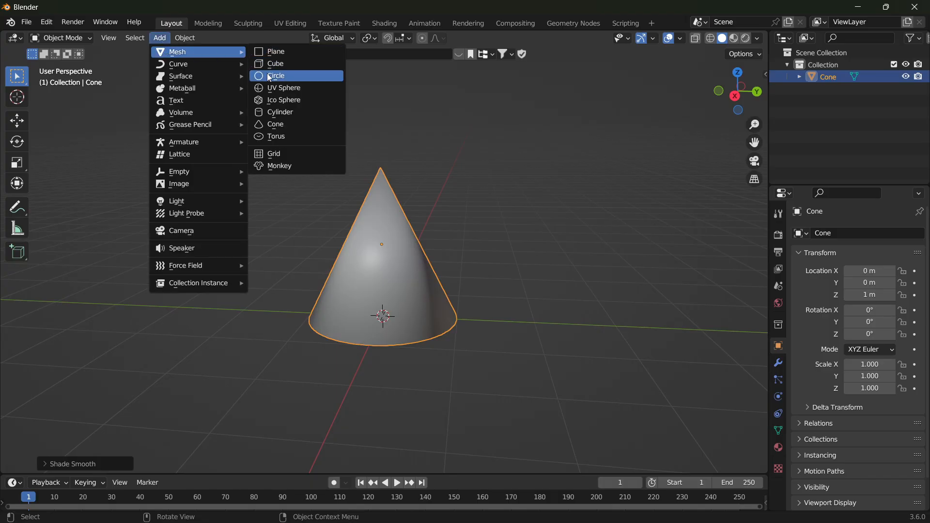
pyautogui.click(272, 88)
pyautogui.scroll(-3, 417, 203)
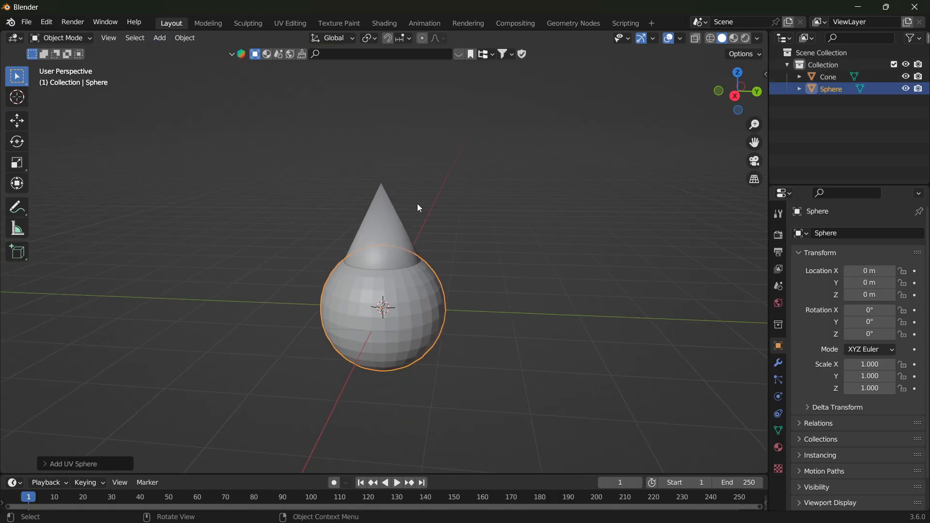
# Raise the sphere above the cone to about 4.8 m on Z and scale it to about 0.864.
pyautogui.moveTo(417, 204); pyautogui.dragTo(523, 264, button='middle')
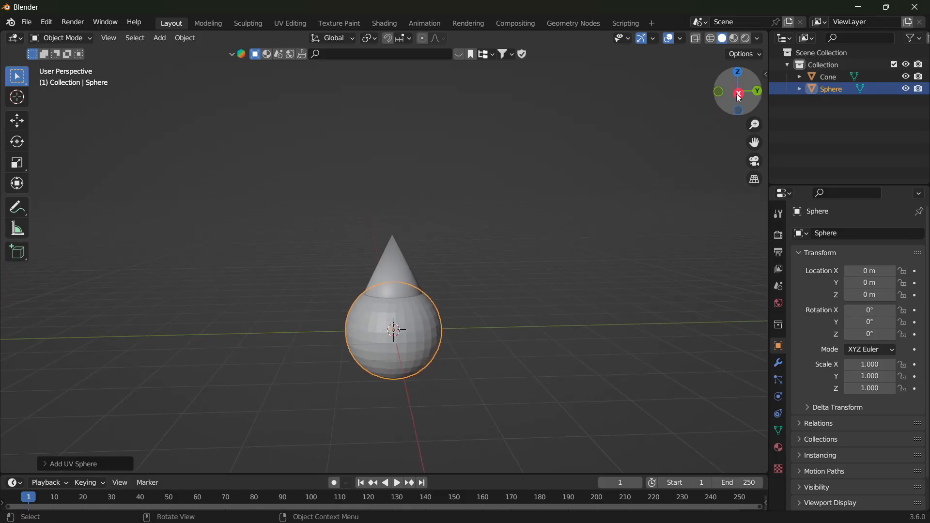
pyautogui.click(739, 94)
pyautogui.press('g')
pyautogui.press('z')
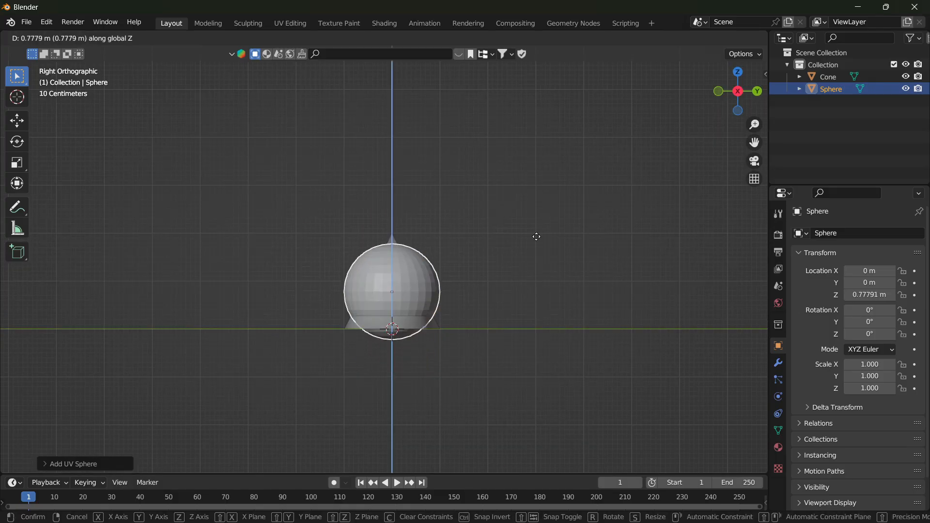
pyautogui.click(545, 99)
pyautogui.keyDown('shift'); pyautogui.moveTo(499, 180); pyautogui.dragTo(499, 294, button='middle'); pyautogui.keyUp('shift')
pyautogui.press('g')
pyautogui.press('z')
pyautogui.click(498, 263)
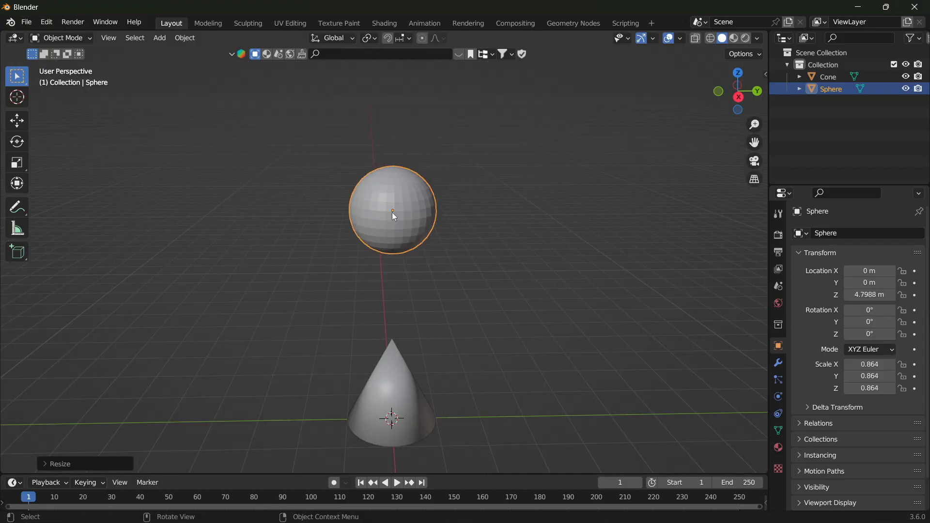
# Apply smooth shading to the sphere and deselect it.
pyautogui.rightClick(392, 213)
pyautogui.click(393, 213)
pyautogui.scroll(-2, 464, 224)
pyautogui.click(464, 223)
# Add a plane mesh at the world origin beneath the cone.
pyautogui.click(161, 38)
pyautogui.moveTo(184, 53)
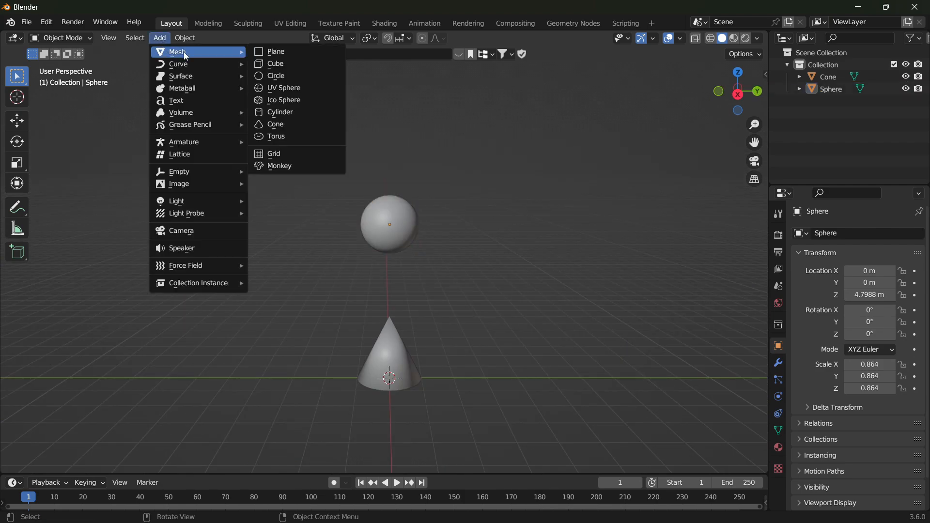
pyautogui.click(272, 52)
pyautogui.scroll(-1, 415, 238)
# Scale the plane uniformly to about 11.2 so it forms a large floor.
pyautogui.press('s')
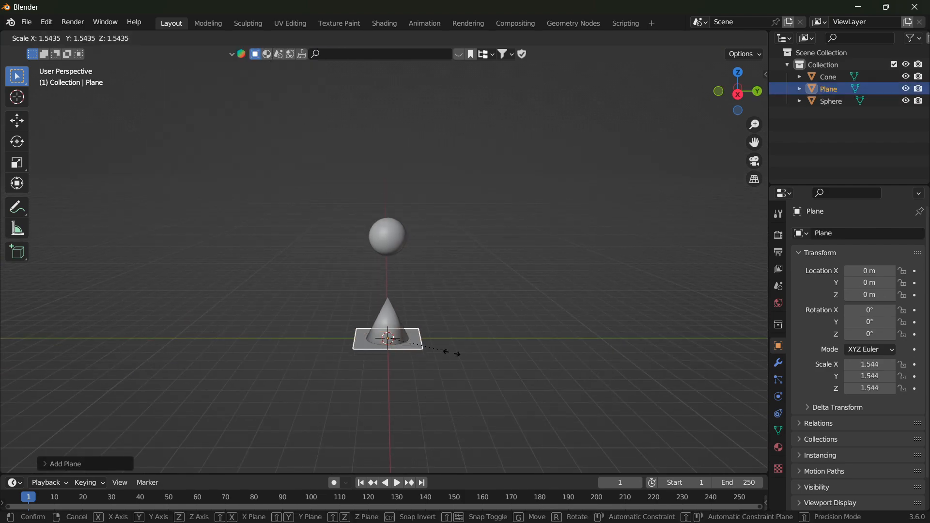
pyautogui.click(566, 371)
pyautogui.press('s')
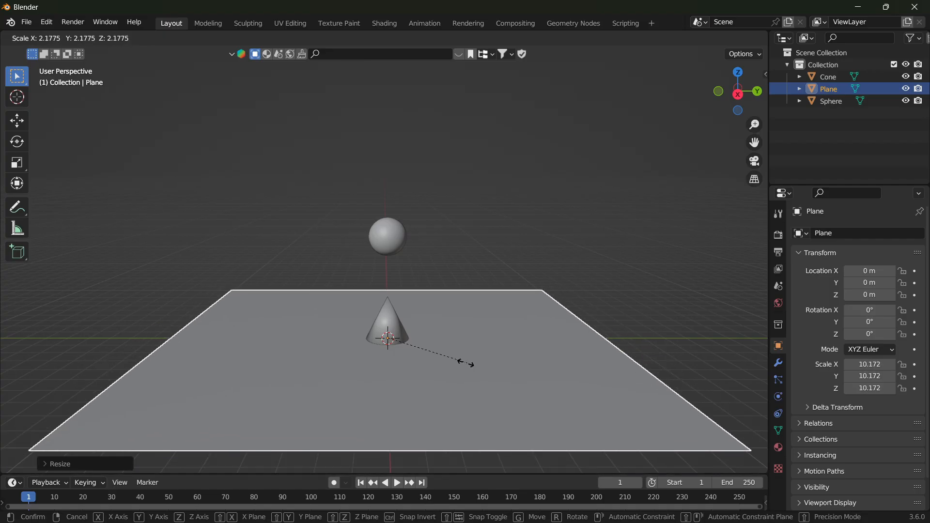
pyautogui.click(461, 361)
pyautogui.moveTo(449, 314); pyautogui.dragTo(439, 341, button='middle')
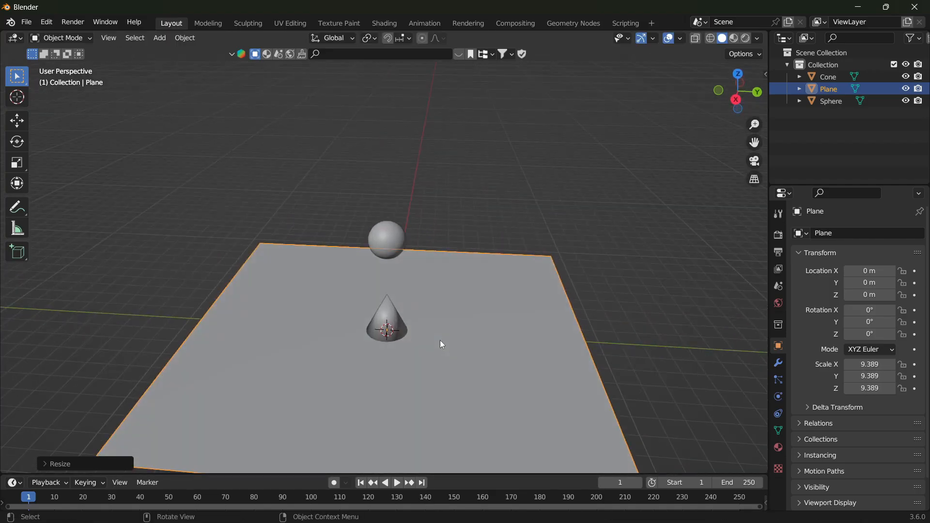
pyautogui.press('s')
pyautogui.click(456, 359)
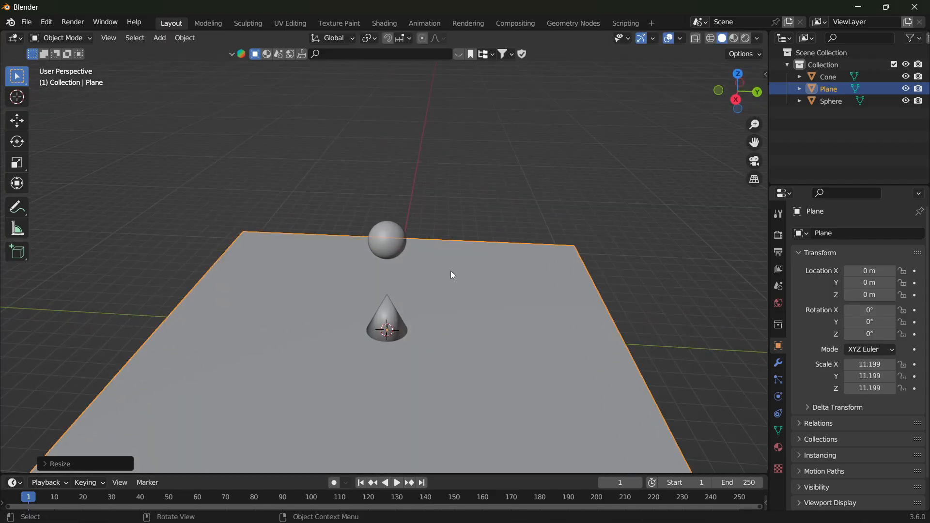
# In Edit Mode, extrude the floor plane's two adjacent rear edges upward along Z to form two tall walls.
pyautogui.moveTo(451, 273); pyautogui.dragTo(456, 275, button='middle')
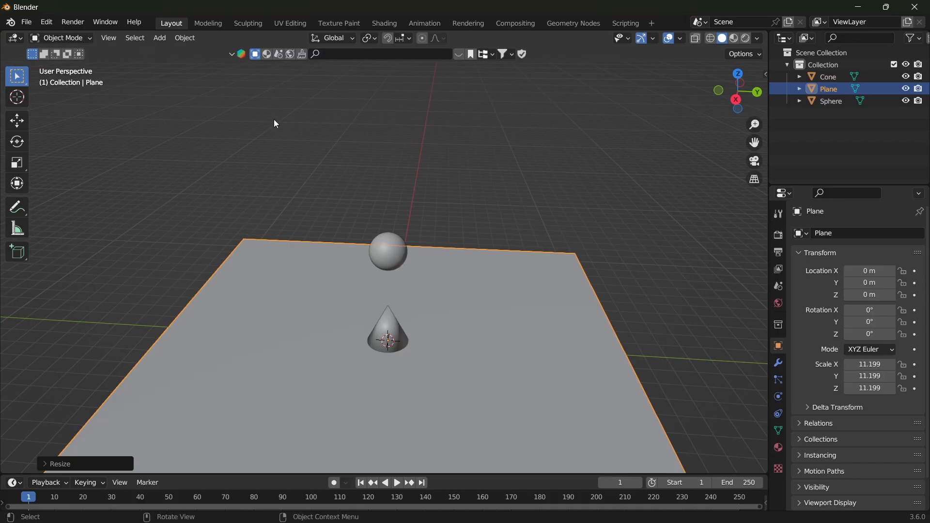
pyautogui.click(55, 38)
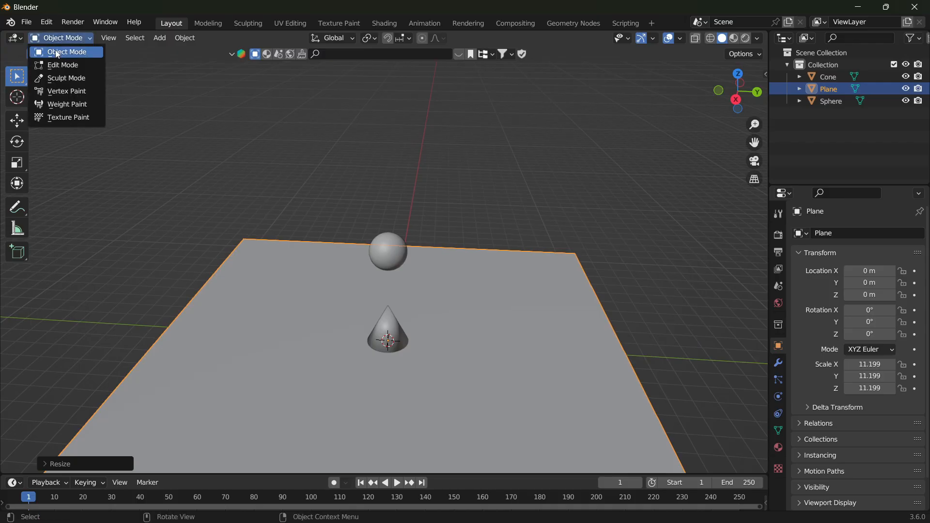
pyautogui.click(58, 67)
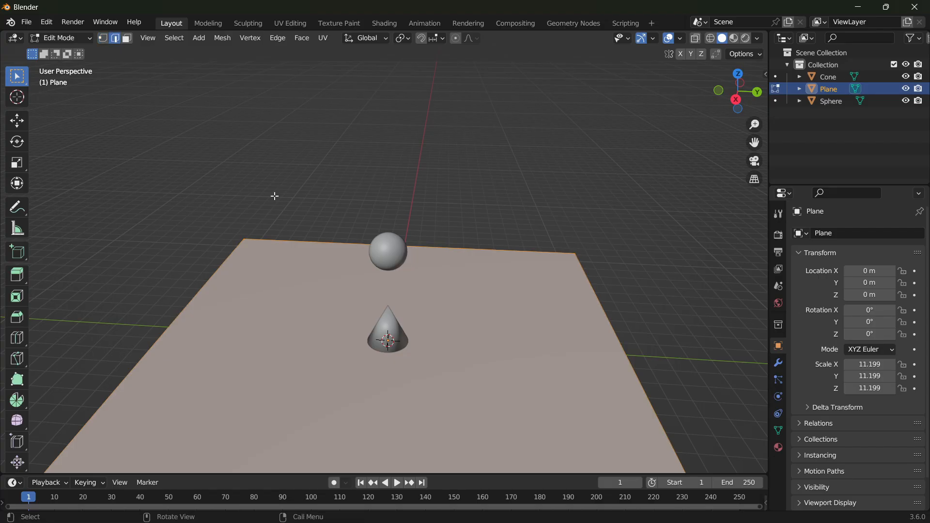
pyautogui.moveTo(275, 196); pyautogui.dragTo(218, 203, button='middle')
pyautogui.moveTo(222, 144); pyautogui.dragTo(311, 219)
pyautogui.moveTo(296, 221); pyautogui.dragTo(327, 212, button='middle')
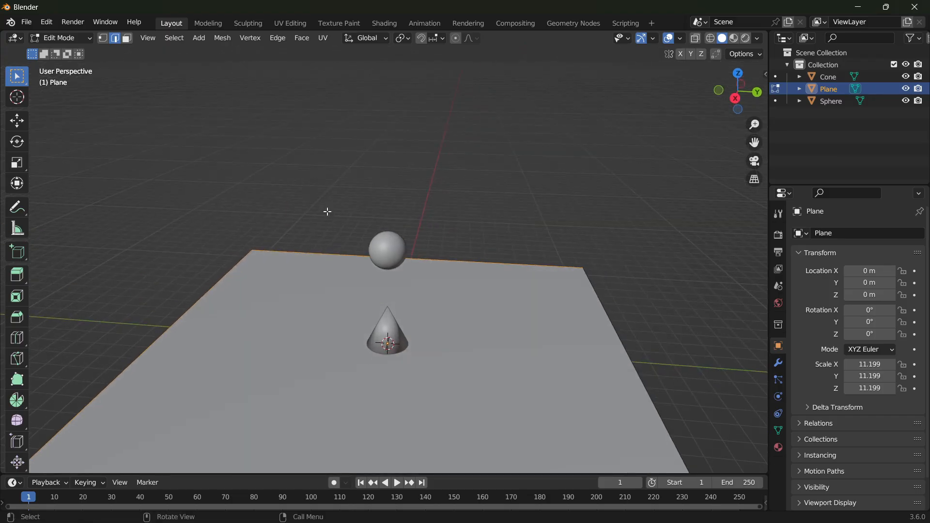
pyautogui.press('e')
pyautogui.press('z')
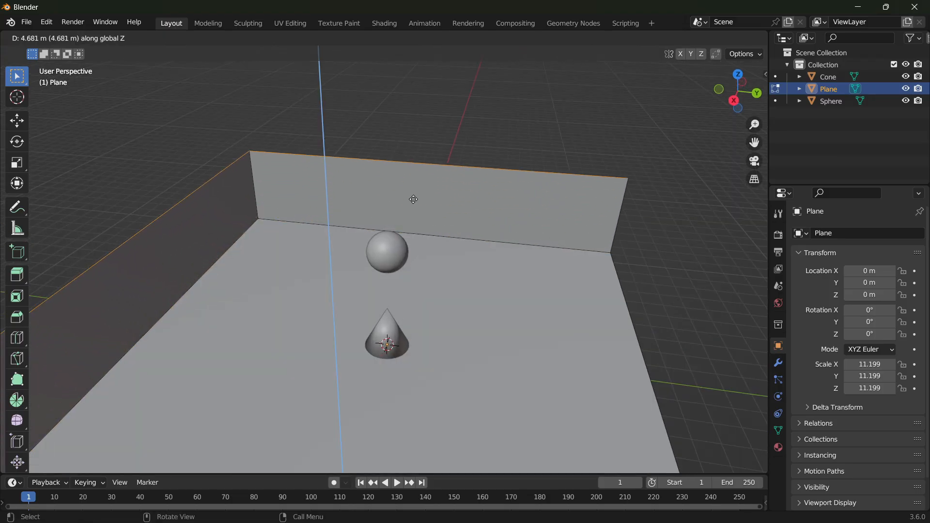
pyautogui.click(409, 76)
# Bevel the two edges where the walls meet the floor with a width of about 0.305 m.
pyautogui.moveTo(422, 189); pyautogui.dragTo(315, 233, button='middle')
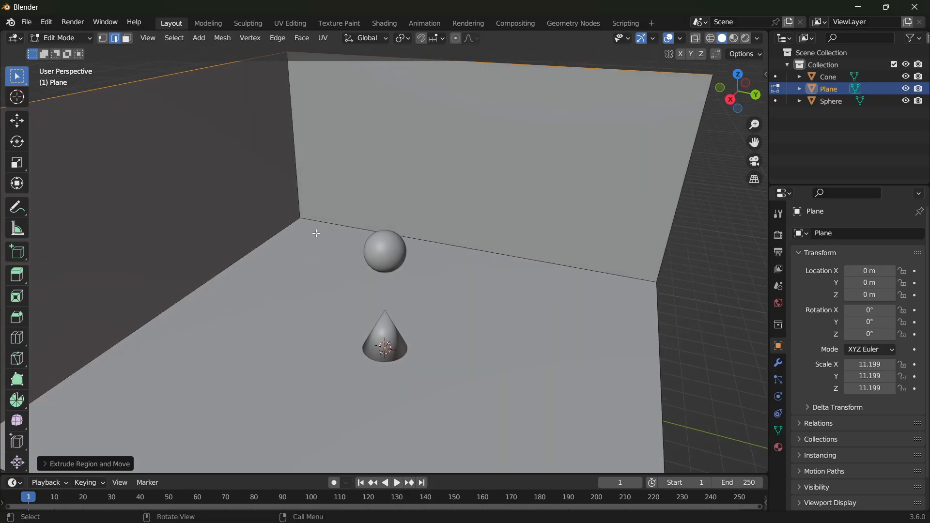
pyautogui.scroll(3, 637, 259)
pyautogui.click(540, 249)
pyautogui.keyDown('shift'); pyautogui.click(251, 213); pyautogui.keyUp('shift')
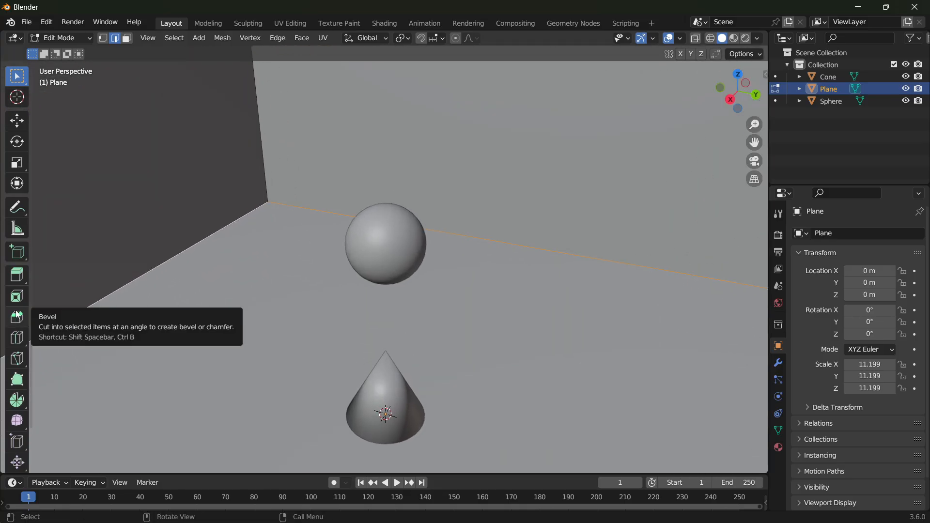
pyautogui.click(16, 318)
pyautogui.moveTo(324, 256); pyautogui.dragTo(335, 149)
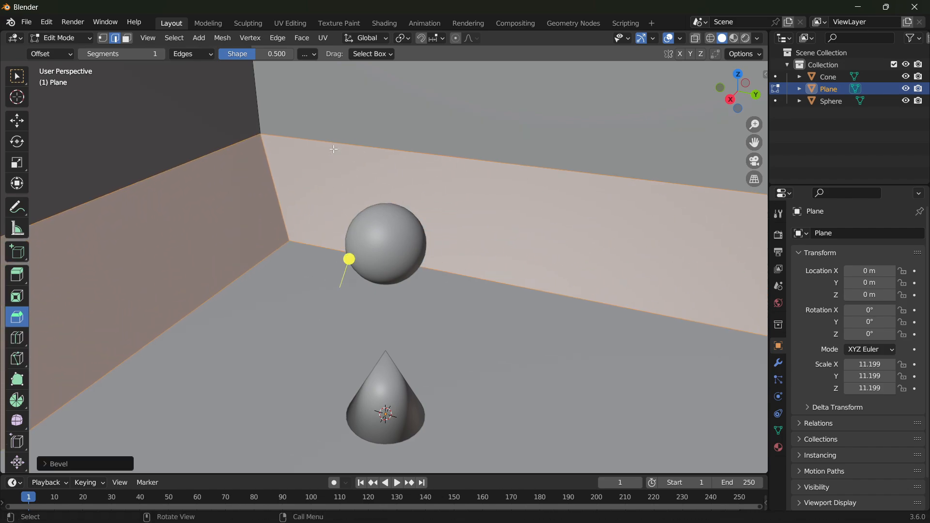
# Set the bevel's segments to 20 for a rounded transition between floor and walls.
pyautogui.moveTo(355, 236); pyautogui.dragTo(322, 228, button='middle')
pyautogui.click(40, 465)
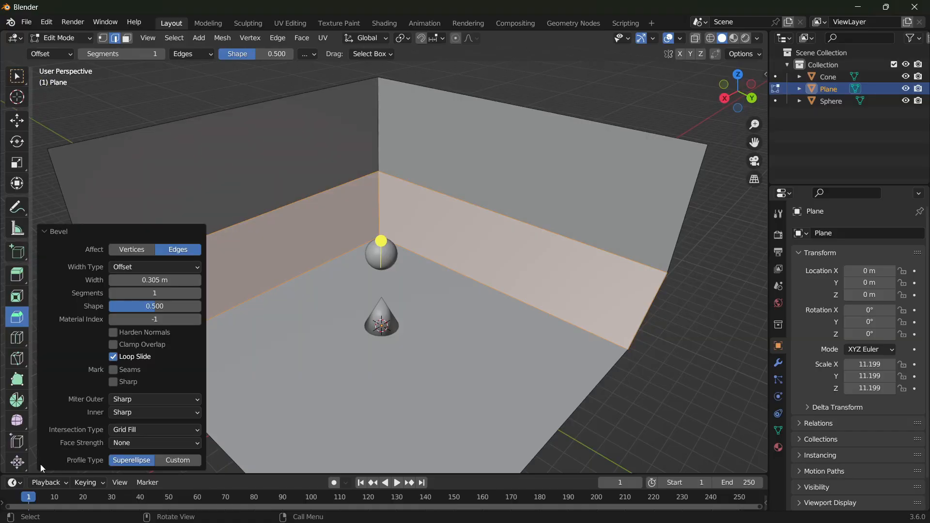
pyautogui.click(155, 293)
pyautogui.write('20')
pyautogui.press('Return')
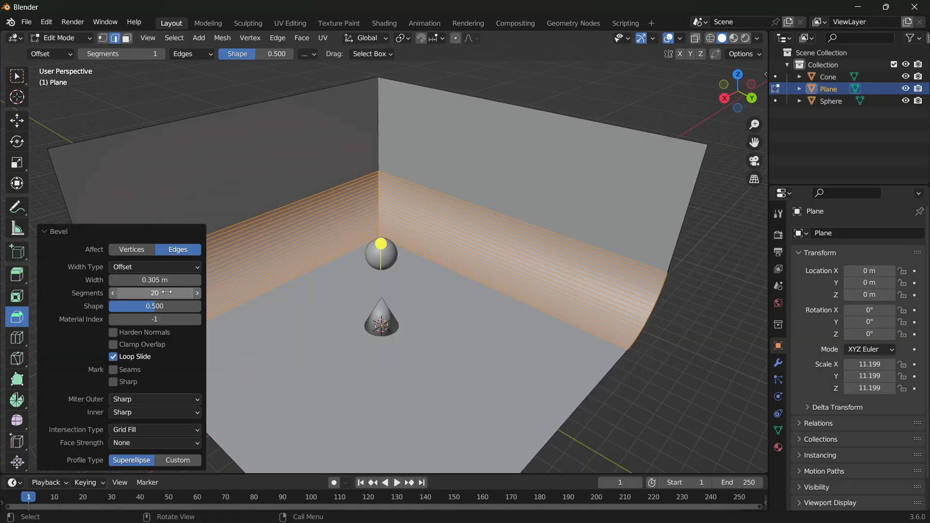
# Return to Object Mode and apply smooth shading to the backdrop plane.
pyautogui.moveTo(310, 242); pyautogui.dragTo(473, 208, button='middle')
pyautogui.press('Tab')
pyautogui.rightClick(472, 203)
pyautogui.click(466, 202)
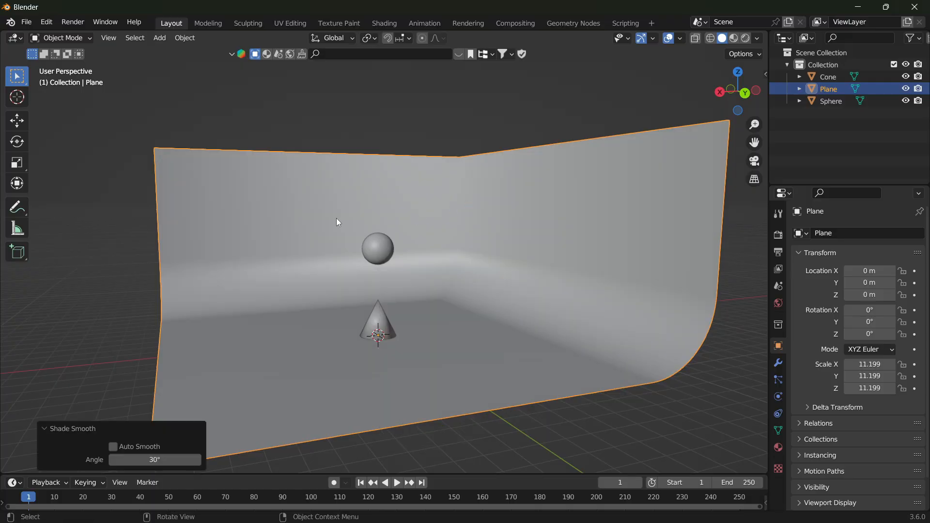
# Add a cube-type empty around the cone at the world origin.
pyautogui.moveTo(337, 220); pyautogui.dragTo(386, 238, button='middle')
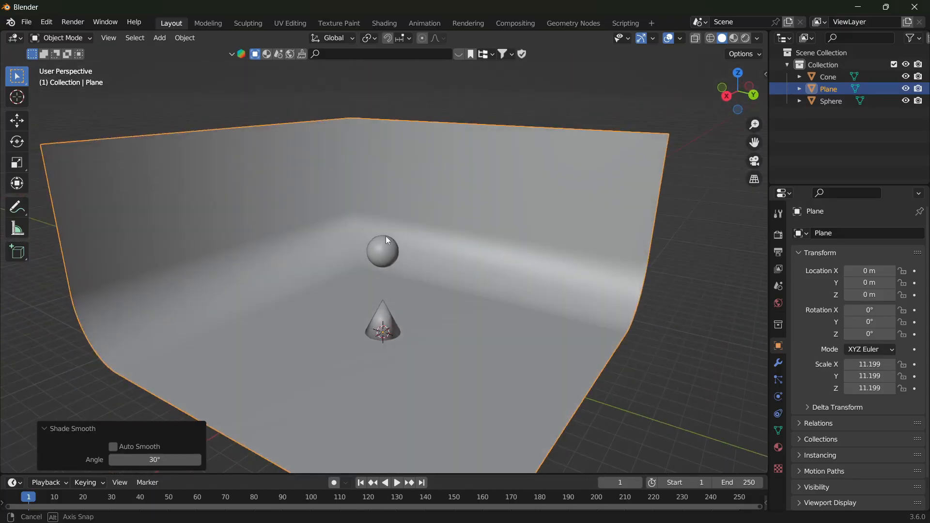
pyautogui.click(636, 353)
pyautogui.moveTo(414, 338); pyautogui.dragTo(388, 341, button='middle')
pyautogui.click(383, 334)
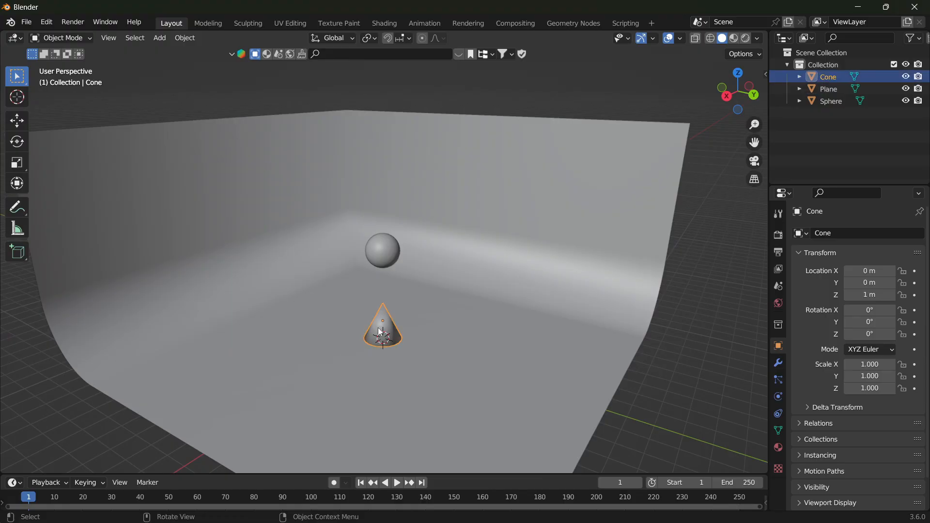
pyautogui.click(163, 39)
pyautogui.moveTo(225, 173)
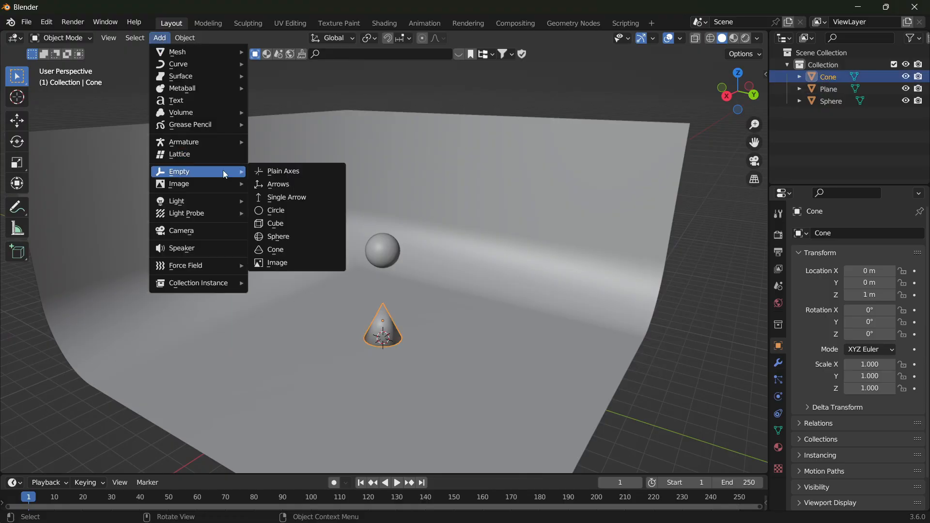
pyautogui.click(274, 223)
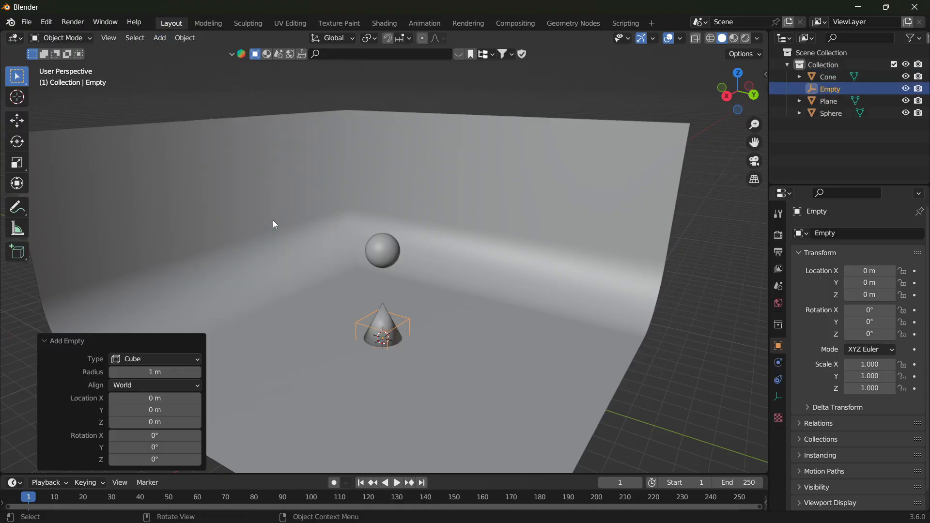
# Add a camera and raise it along Z to about 3.9 m.
pyautogui.click(161, 40)
pyautogui.click(175, 231)
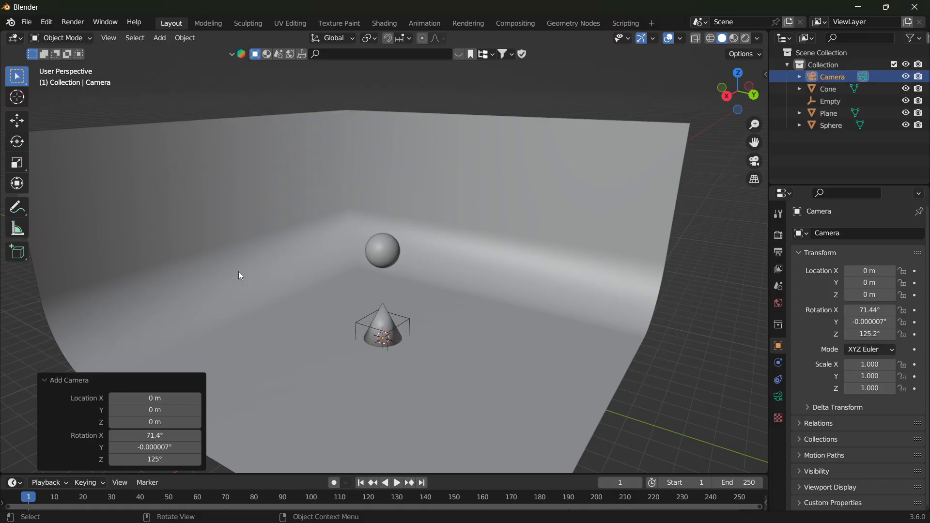
pyautogui.moveTo(238, 271); pyautogui.dragTo(404, 358, button='middle')
pyautogui.press('g')
pyautogui.press('z')
pyautogui.click(426, 333)
pyautogui.press('g')
pyautogui.press('y')
pyautogui.click(426, 333)
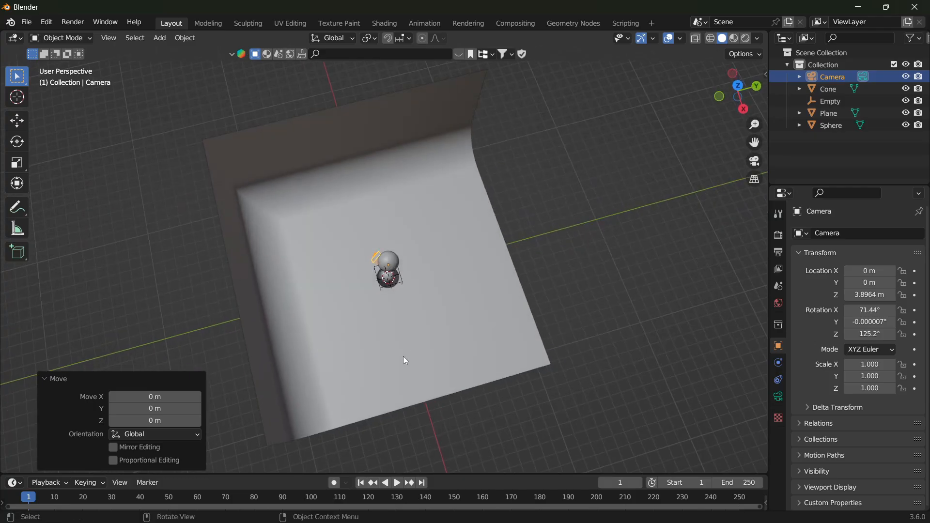
# Move the camera away from the cone to about 5 m on X and 3.95 m on Y.
pyautogui.scroll(-1, 411, 310)
pyautogui.press('g')
pyautogui.press('x')
pyautogui.click(462, 324)
pyautogui.press('g')
pyautogui.press('y')
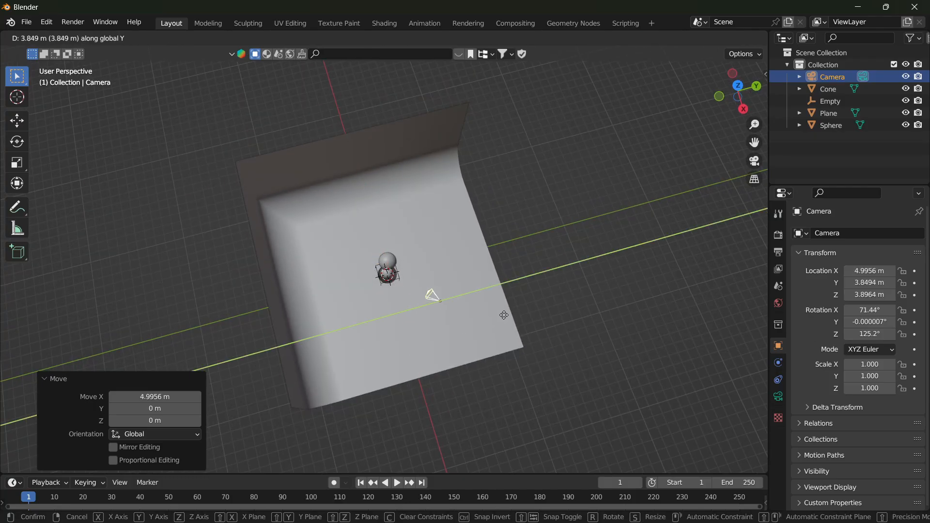
pyautogui.click(505, 314)
pyautogui.scroll(-1, 502, 321)
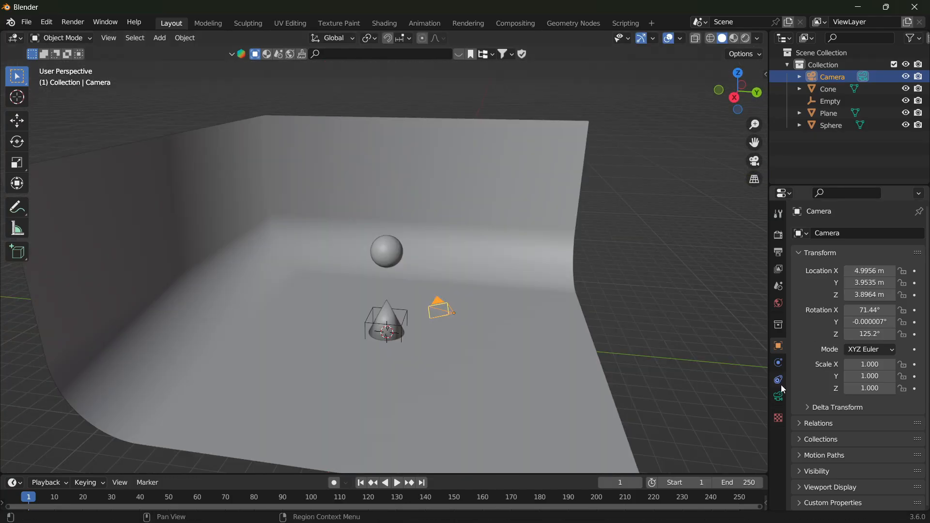
# Add a Track To constraint to the camera with the cube empty as its target.
pyautogui.click(779, 396)
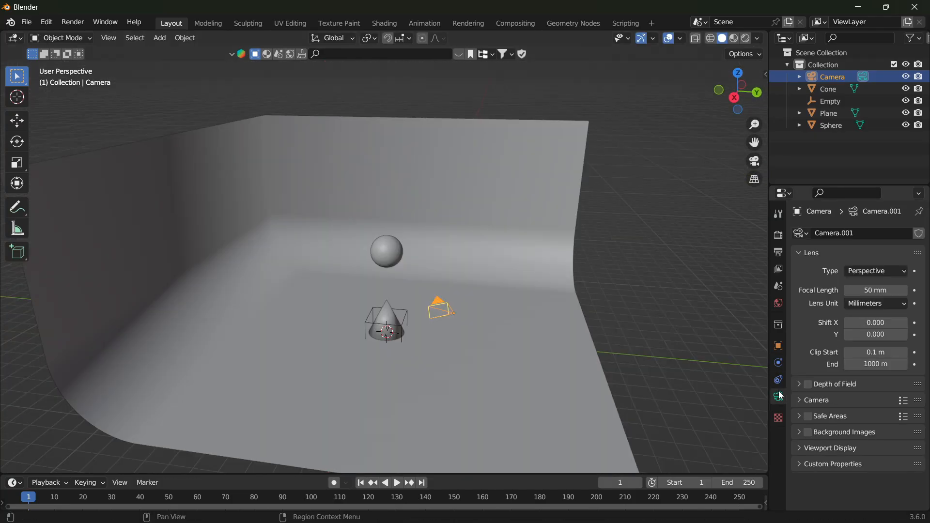
pyautogui.click(778, 381)
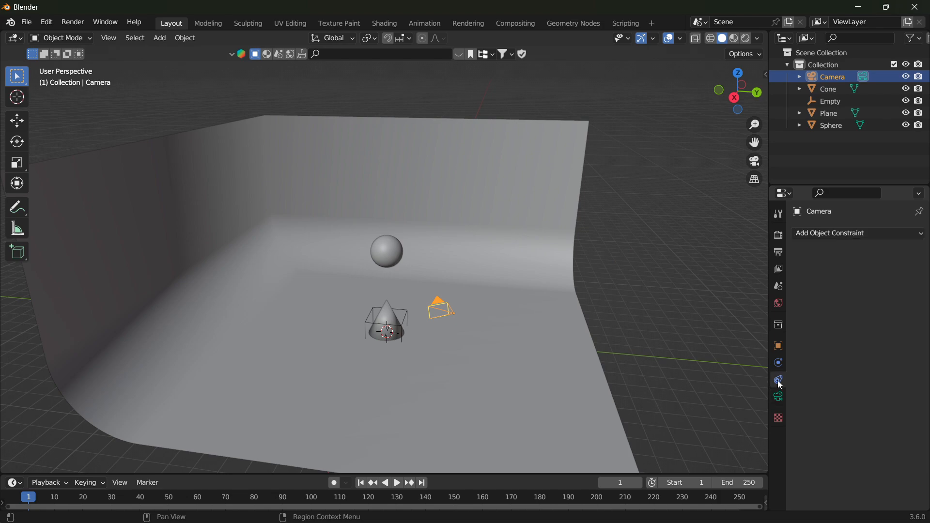
pyautogui.click(831, 233)
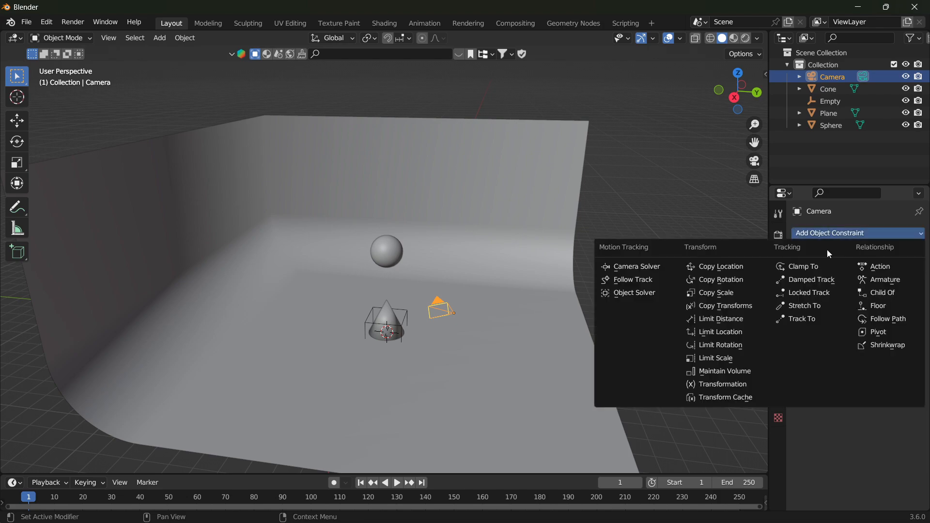
pyautogui.click(806, 320)
pyautogui.click(903, 272)
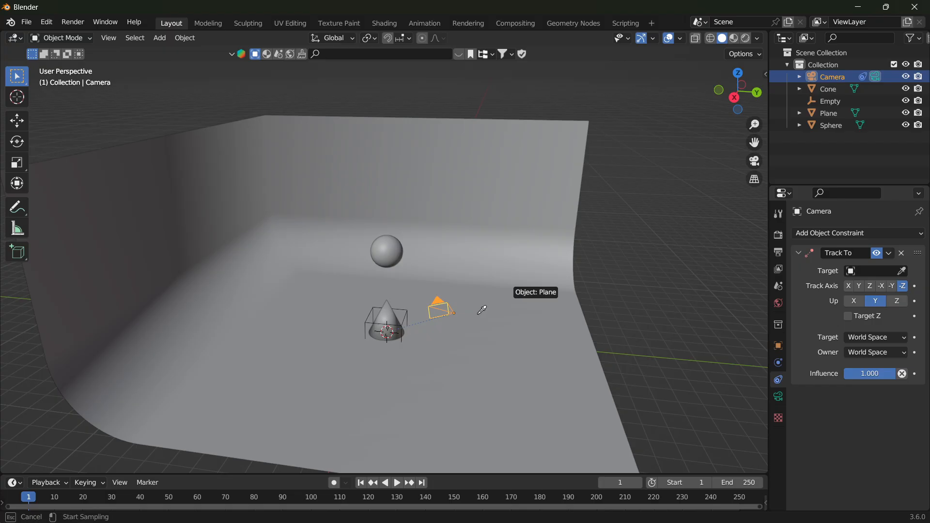
pyautogui.click(408, 318)
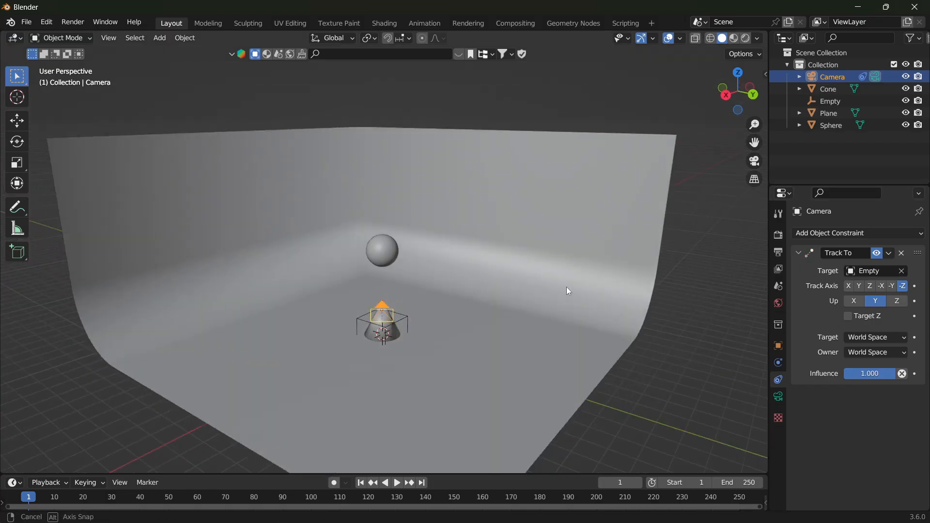
# Look through the camera and raise the cube empty about 0.83 m along Z so the cone sits lower in the frame.
pyautogui.press('KP_0')
pyautogui.click(454, 216)
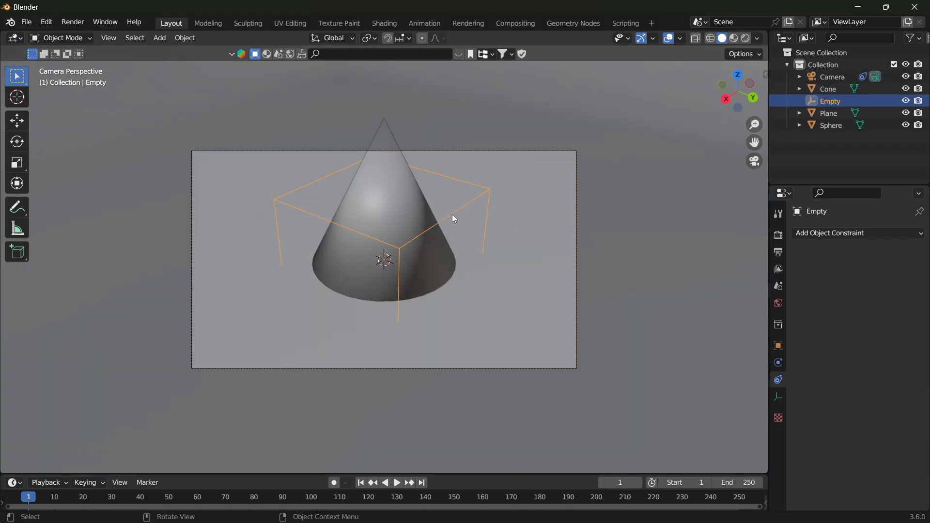
pyautogui.press('g')
pyautogui.press('z')
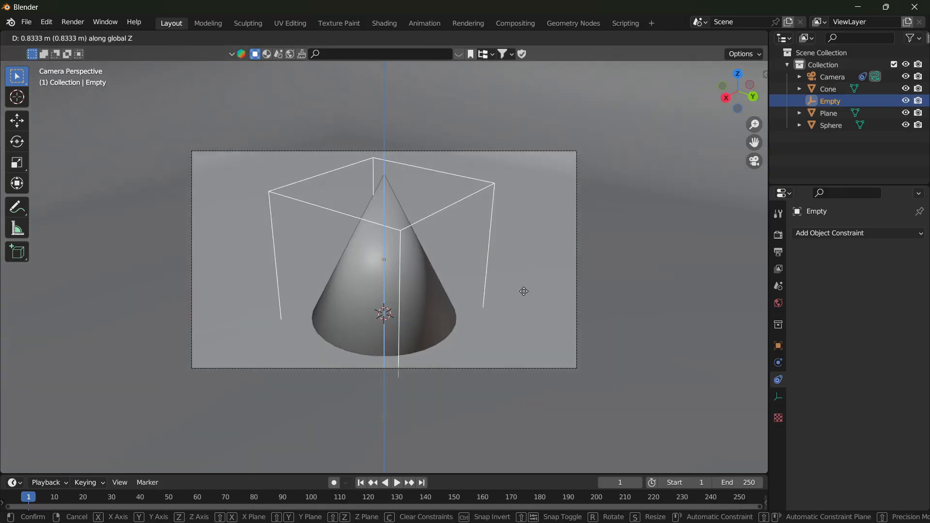
pyautogui.click(527, 308)
# Set the output resolution to 1080 px in X and 1920 px in Y for a vertical camera frame.
pyautogui.click(432, 152)
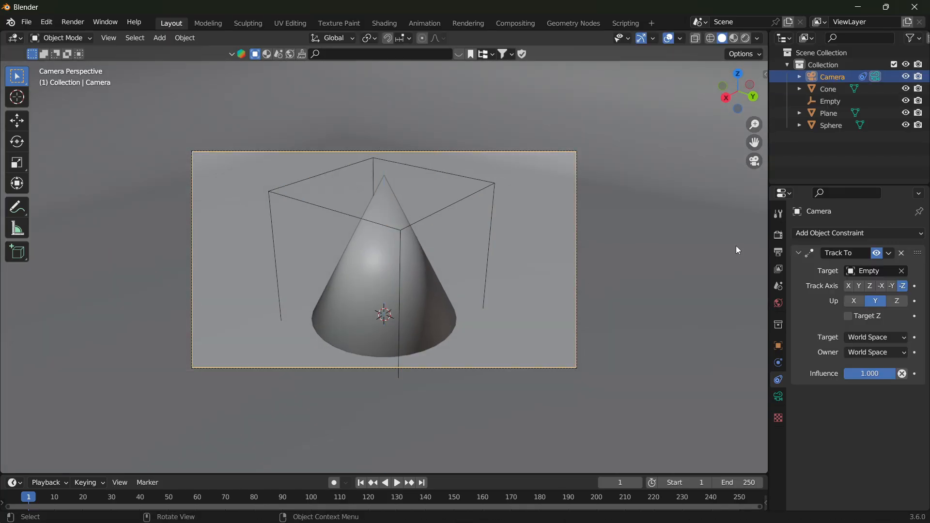
pyautogui.click(778, 236)
pyautogui.click(778, 253)
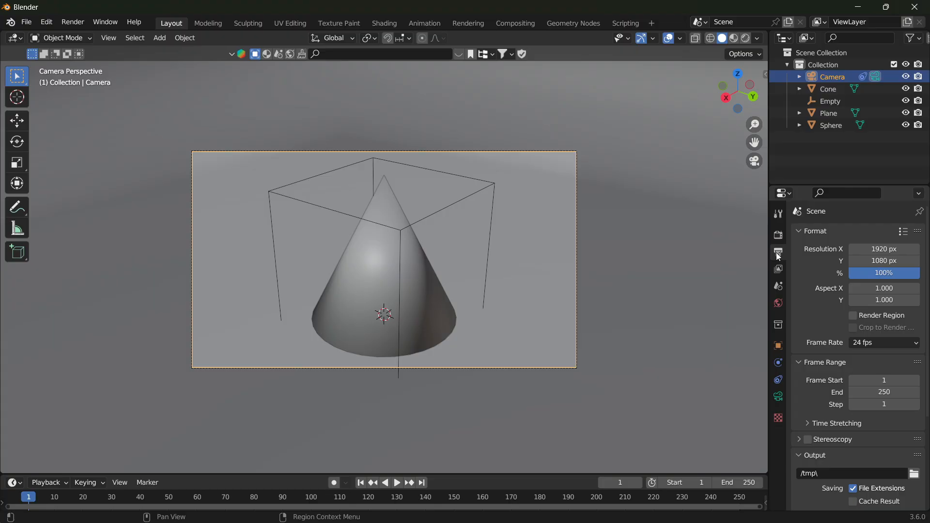
pyautogui.click(885, 261)
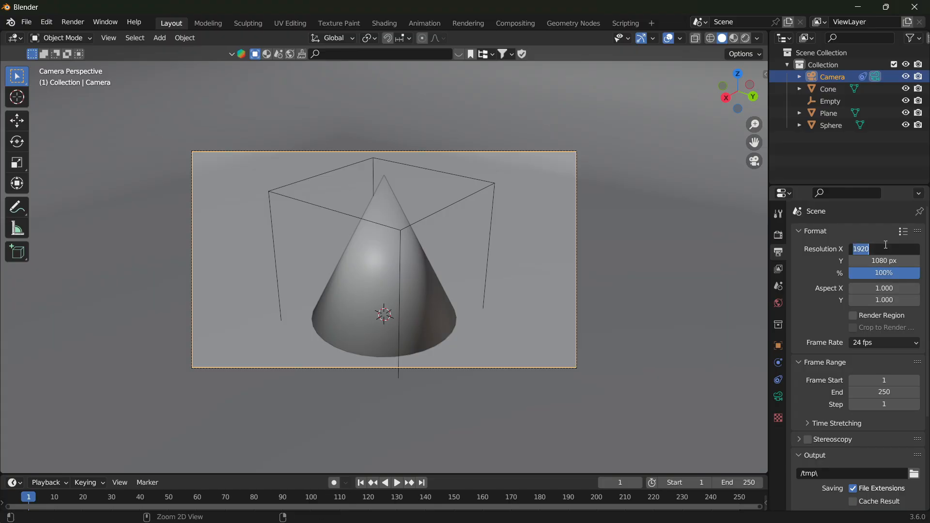
pyautogui.click(886, 261)
pyautogui.click(886, 260)
pyautogui.write('1920')
pyautogui.doubleClick(886, 248)
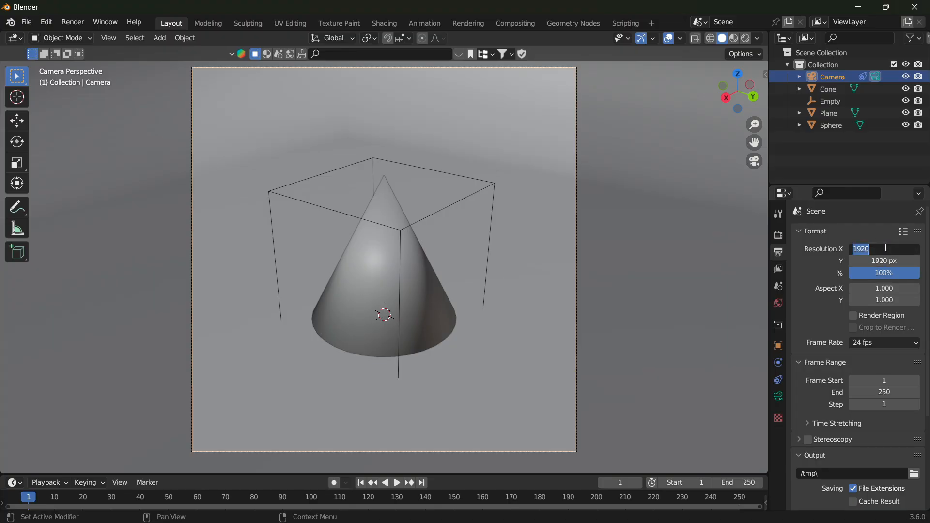
pyautogui.write('1080')
pyautogui.press('Return')
# Hide the cube empty and switch the viewport to Material Preview shading.
pyautogui.scroll(-3, 553, 201)
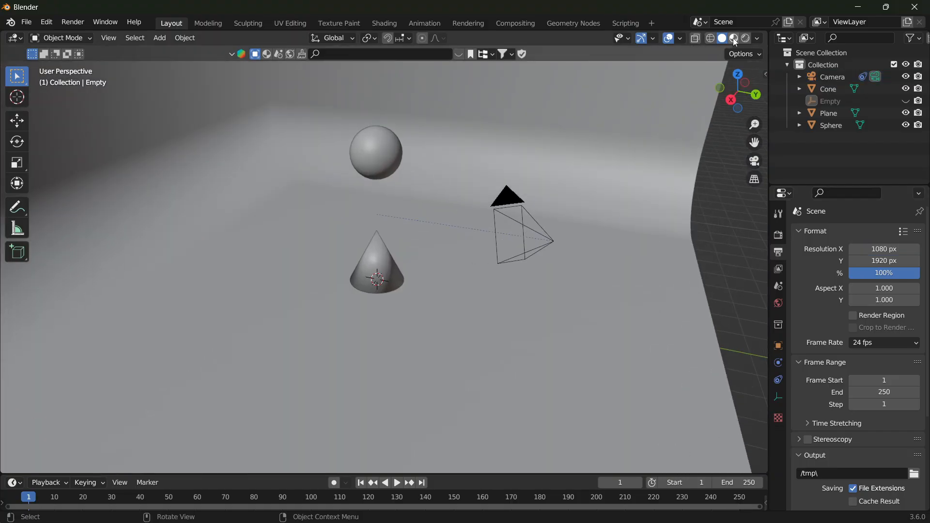
pyautogui.click(734, 39)
pyautogui.scroll(-2, 585, 200)
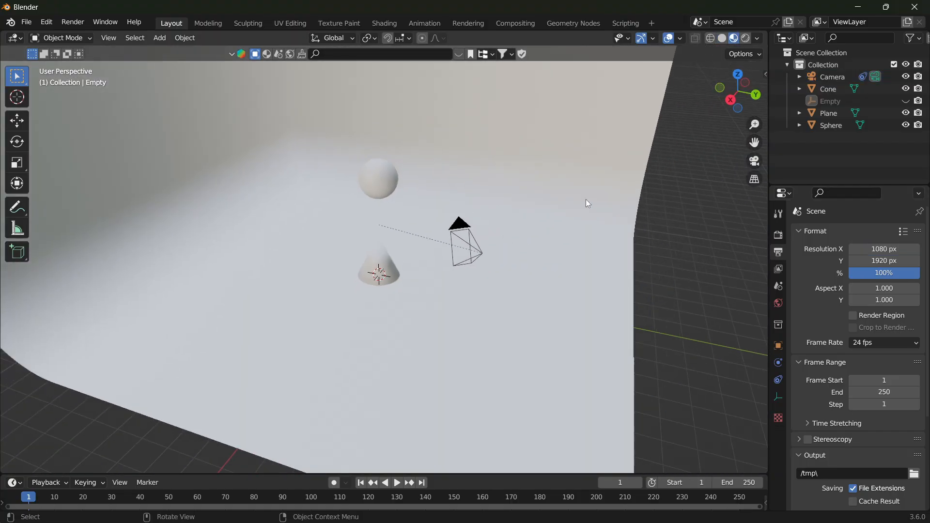
pyautogui.moveTo(586, 199); pyautogui.dragTo(575, 188, button='middle')
pyautogui.keyDown('shift'); pyautogui.moveTo(484, 182); pyautogui.dragTo(487, 239, button='middle'); pyautogui.keyUp('shift')
# Search the BlenderKit materials for "metal" and apply the first result, Metal, to the cone.
pyautogui.click(387, 328)
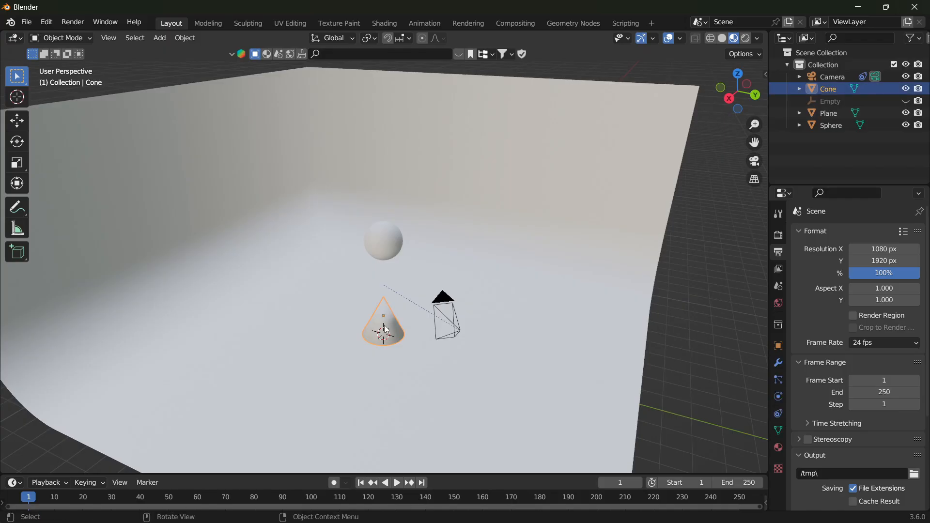
pyautogui.press('n')
pyautogui.click(761, 164)
pyautogui.click(694, 133)
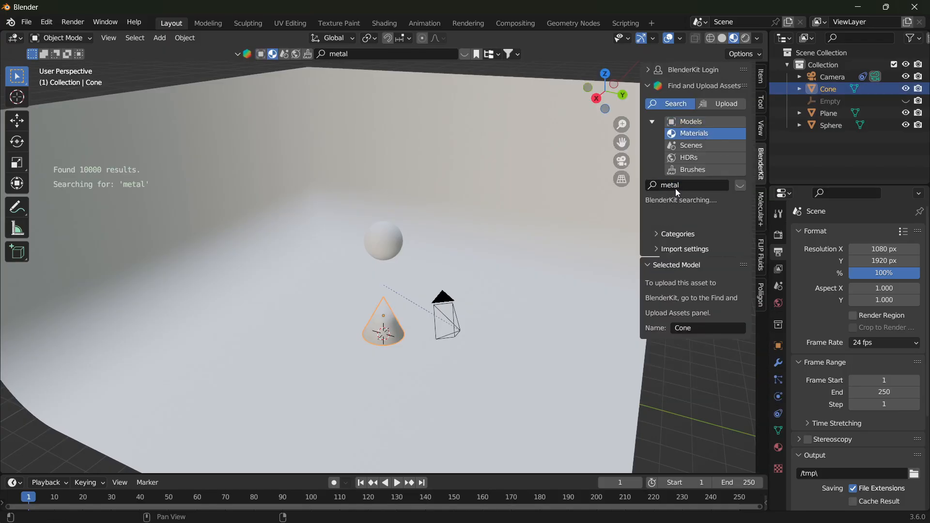
pyautogui.moveTo(100, 109)
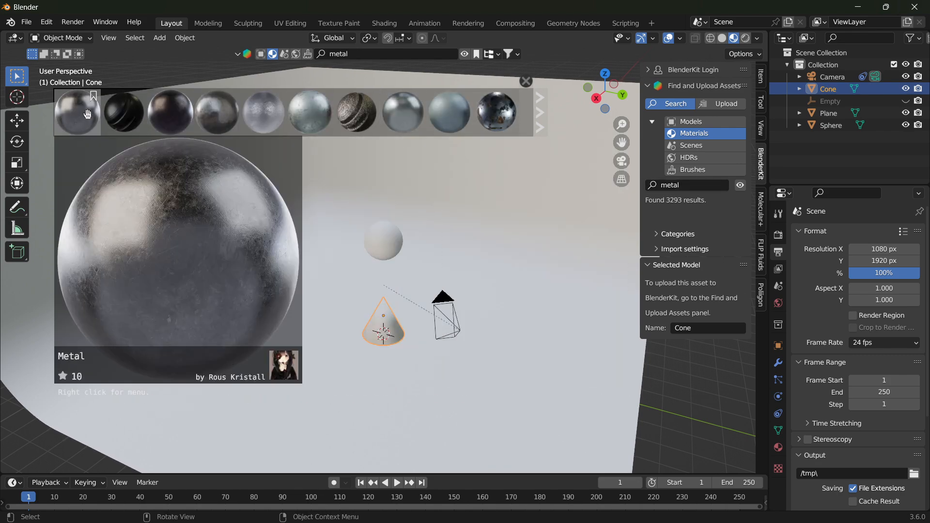
pyautogui.moveTo(88, 114); pyautogui.dragTo(384, 320)
# Close the BlenderKit material results and sidebar, leaving no object selected.
pyautogui.click(396, 242)
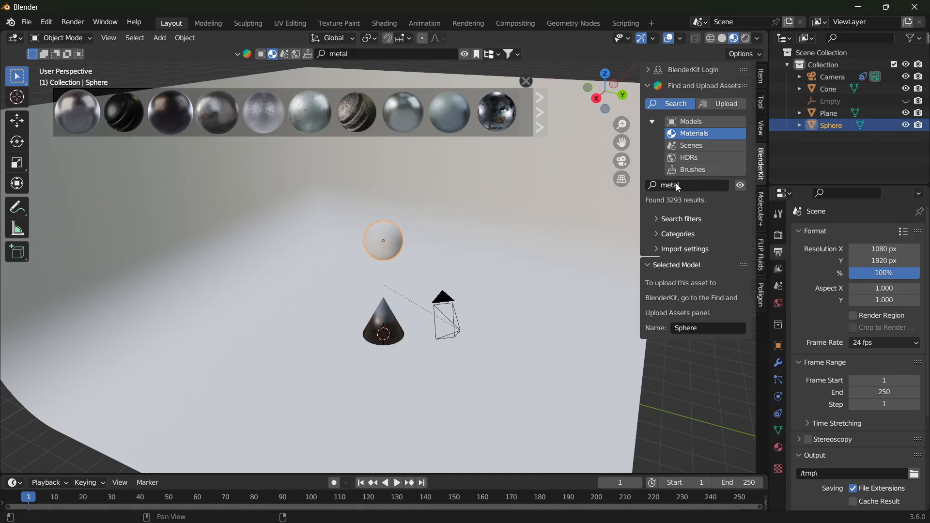
pyautogui.click(526, 81)
pyautogui.moveTo(524, 82); pyautogui.dragTo(684, 160, button='middle')
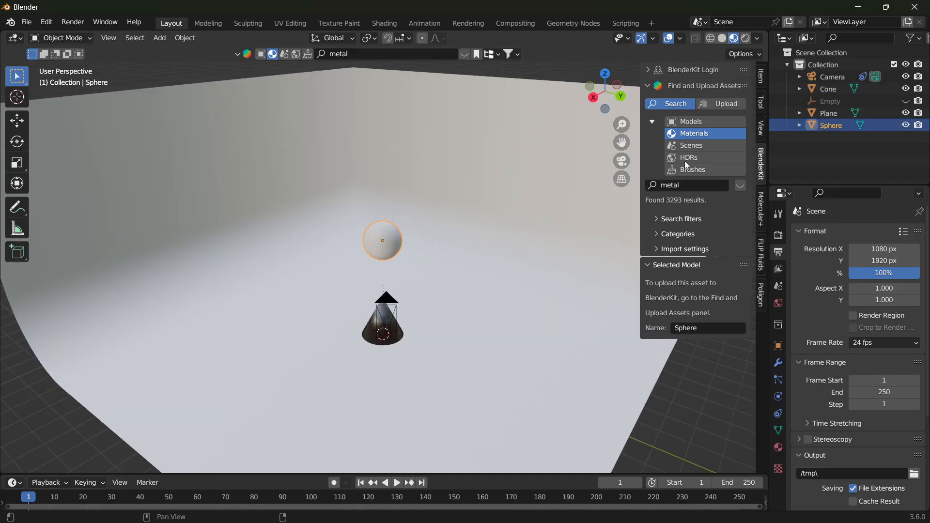
pyautogui.press('n')
pyautogui.moveTo(537, 205); pyautogui.dragTo(486, 192, button='middle')
pyautogui.click(114, 281)
pyautogui.moveTo(411, 369); pyautogui.dragTo(402, 360, button='middle')
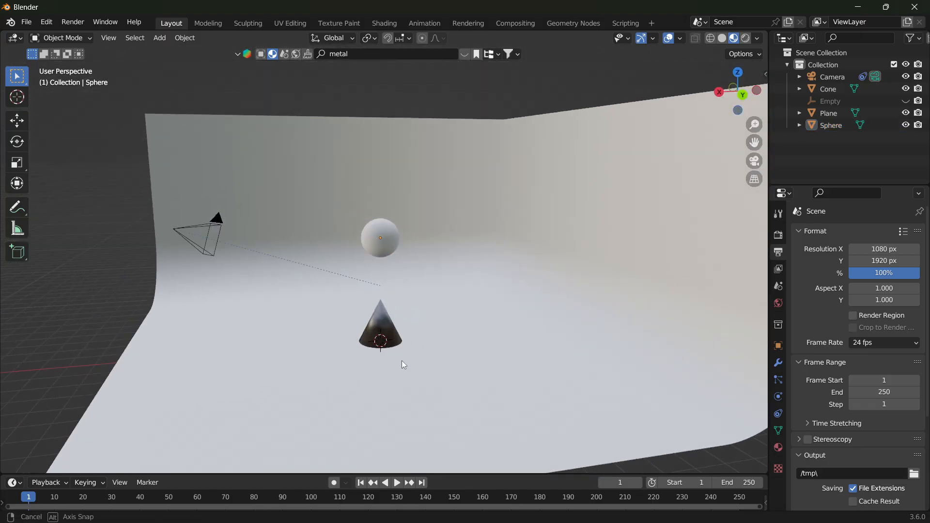
# Add a 2 m cube at the world origin and raise it along Z so it encloses the cone.
pyautogui.scroll(1, 400, 350)
pyautogui.click(159, 38)
pyautogui.moveTo(177, 52)
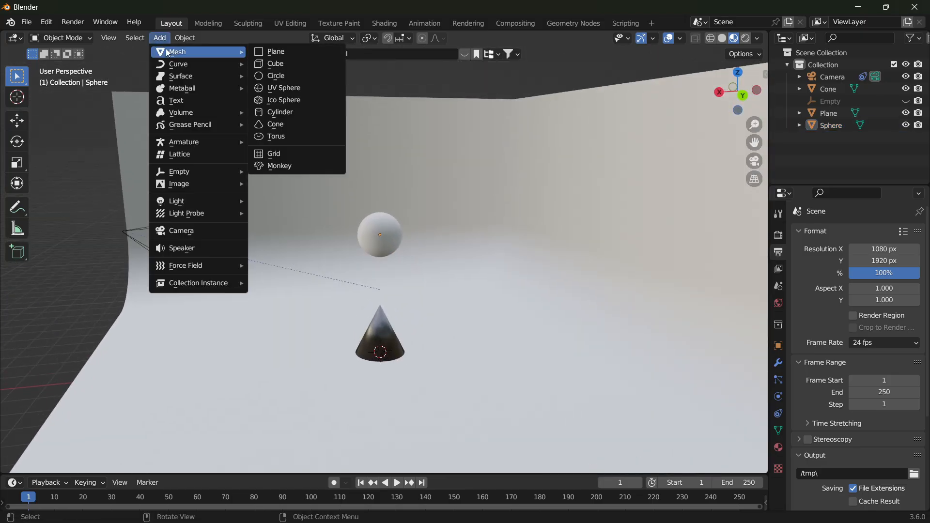
pyautogui.click(271, 62)
pyautogui.press('ctrl+KP_1')
pyautogui.scroll(3, 496, 300)
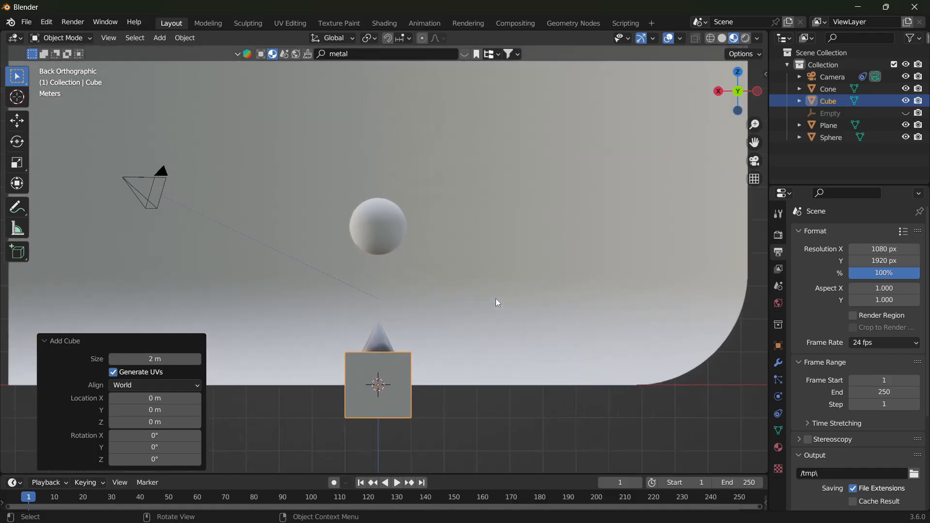
pyautogui.press('g')
pyautogui.press('z')
pyautogui.click(487, 381)
# Enlarge the entire cube mesh in wireframe Edit Mode, finishing with a uniform scale of 1.067.
pyautogui.click(711, 40)
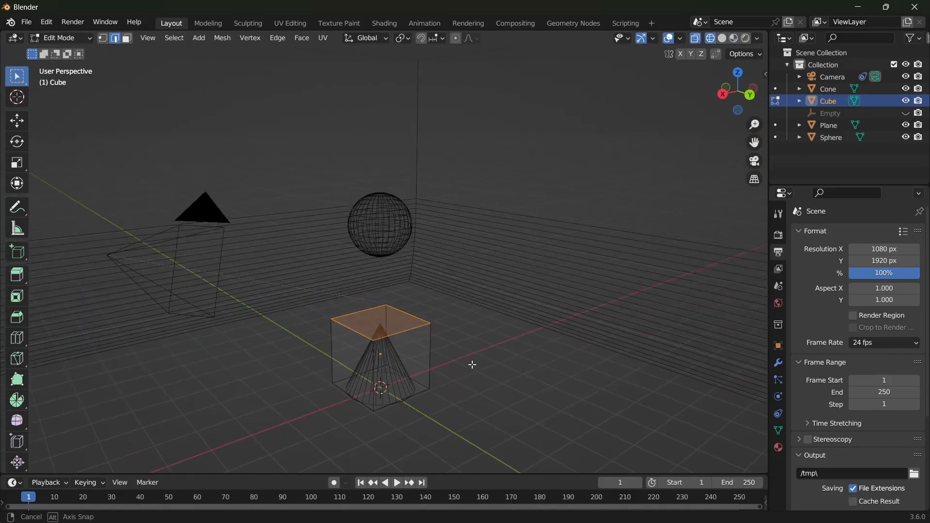
pyautogui.moveTo(471, 365); pyautogui.dragTo(461, 366, button='middle')
pyautogui.moveTo(247, 249); pyautogui.dragTo(486, 432)
pyautogui.moveTo(486, 432); pyautogui.dragTo(538, 427, button='middle')
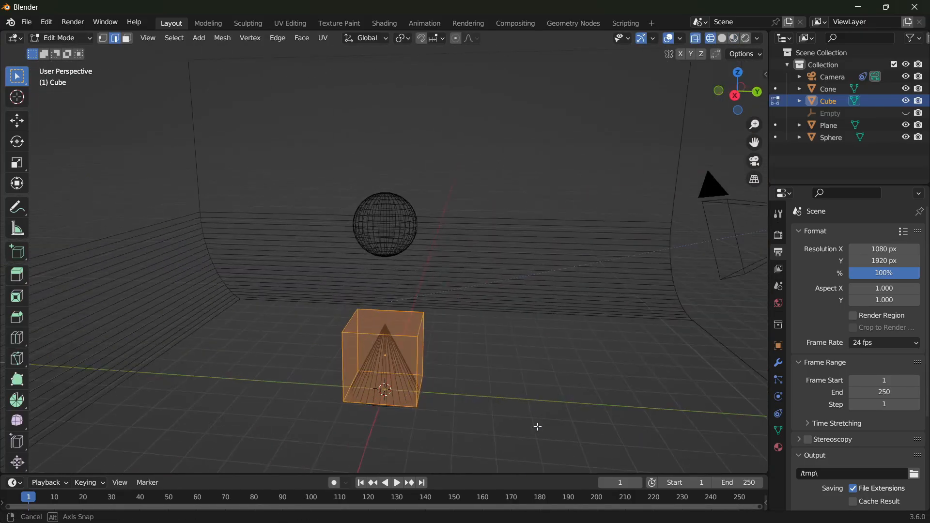
pyautogui.press('s')
pyautogui.click(595, 426)
pyautogui.moveTo(474, 425); pyautogui.dragTo(493, 395, button='middle')
pyautogui.press('s')
pyautogui.click(495, 424)
# Raise the enlarged cube mesh along Z until its base sits at floor level, checking from the right side.
pyautogui.press('g')
pyautogui.press('z')
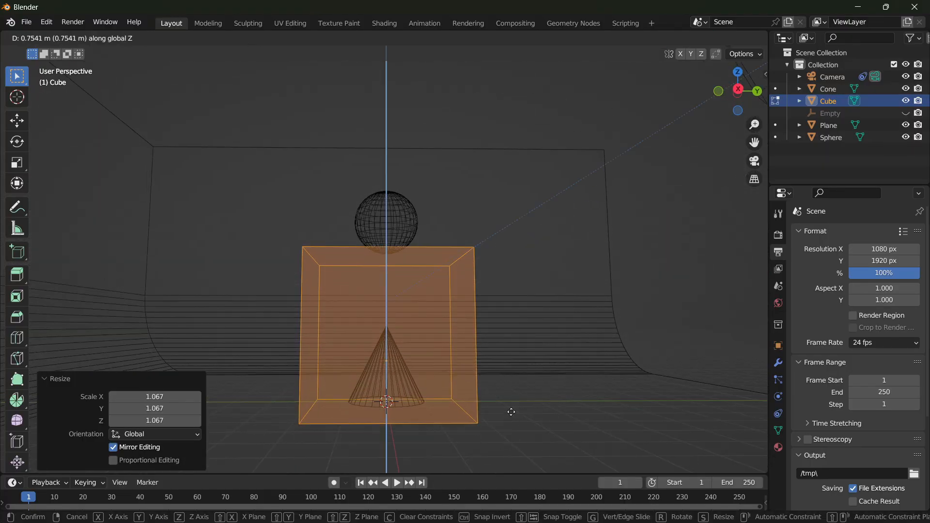
pyautogui.click(509, 409)
pyautogui.click(738, 90)
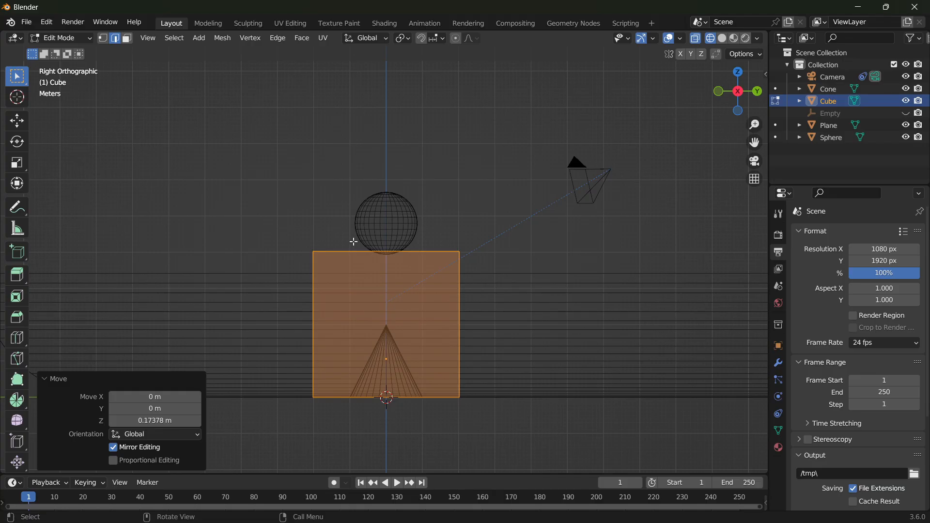
# Raise only the cube's top face along Z so the box also encloses the sphere.
pyautogui.moveTo(353, 242); pyautogui.dragTo(326, 239, button='middle')
pyautogui.click(245, 197)
pyautogui.moveTo(212, 160); pyautogui.dragTo(490, 279)
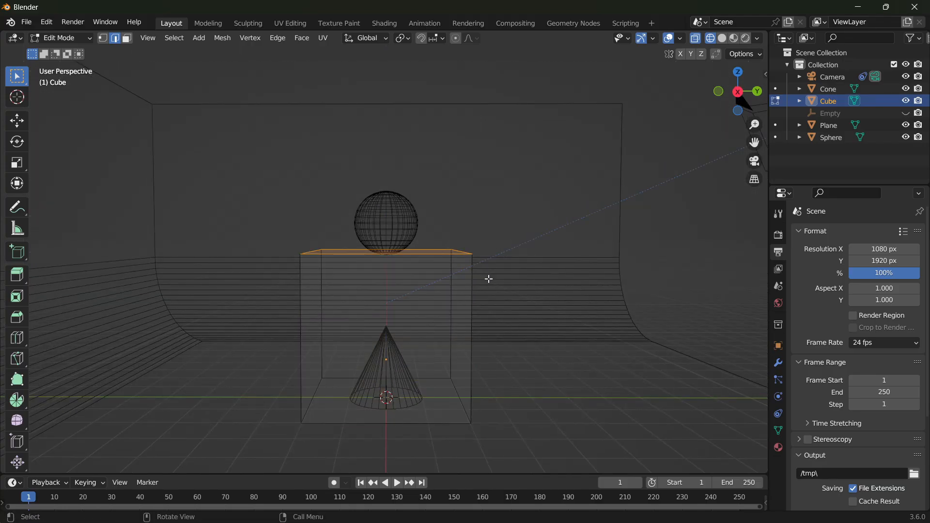
pyautogui.press('g')
pyautogui.press('z')
pyautogui.click(542, 239)
pyautogui.moveTo(542, 239)
pyautogui.mouseDown(button='middle')
pyautogui.moveTo(438, 275)
pyautogui.moveTo(407, 260)
pyautogui.mouseUp(button='middle')
# Return the tall box to Object Mode and display the scene in Material Preview shading.
pyautogui.press('Tab')
pyautogui.scroll(-2, 408, 260)
pyautogui.click(733, 38)
pyautogui.moveTo(362, 165); pyautogui.dragTo(414, 180, button='middle')
pyautogui.moveTo(365, 213); pyautogui.dragTo(382, 216, button='middle')
pyautogui.scroll(2, 381, 217)
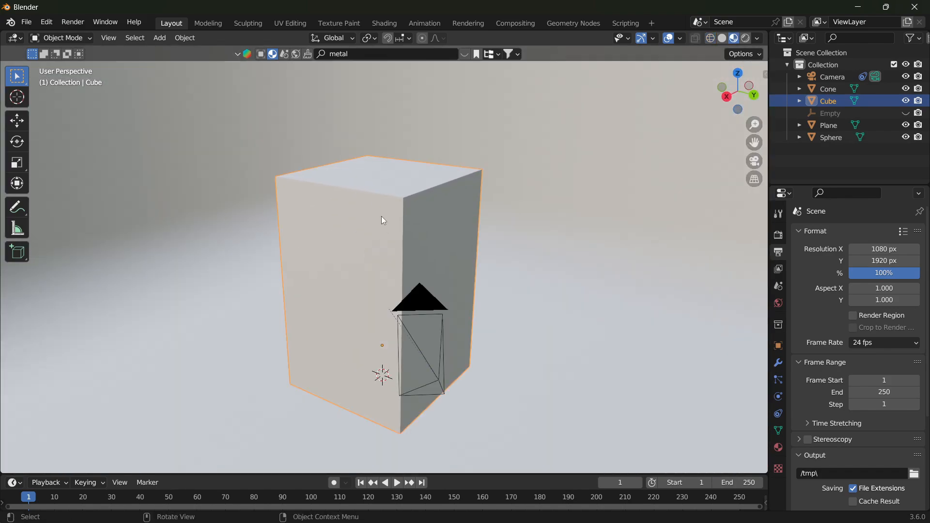
# Add Fluid physics to the tall box and set its type to Domain.
pyautogui.click(778, 397)
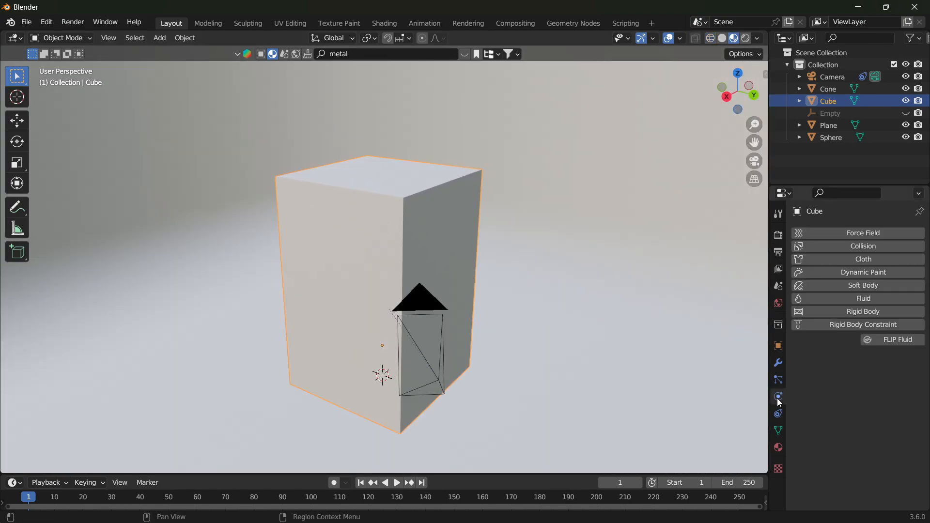
pyautogui.click(843, 298)
pyautogui.click(875, 378)
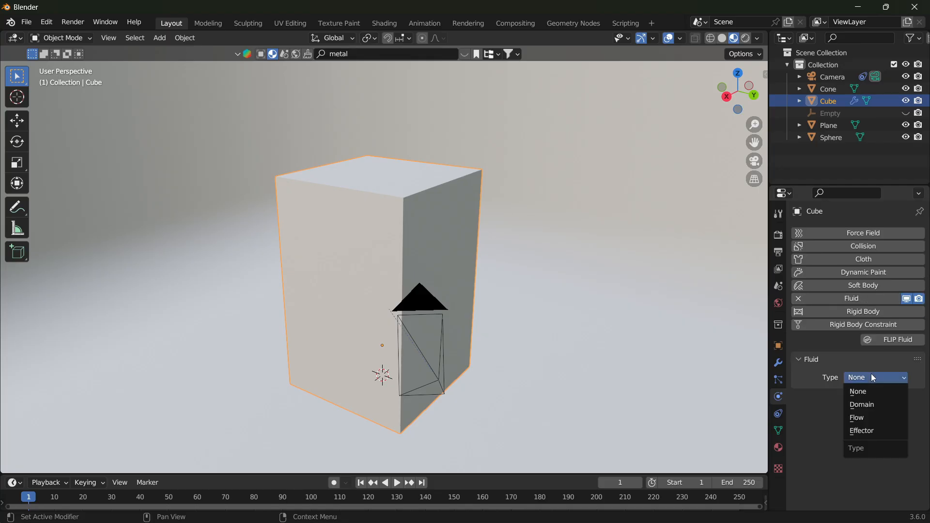
pyautogui.click(868, 406)
pyautogui.moveTo(533, 353); pyautogui.dragTo(489, 336, button='middle')
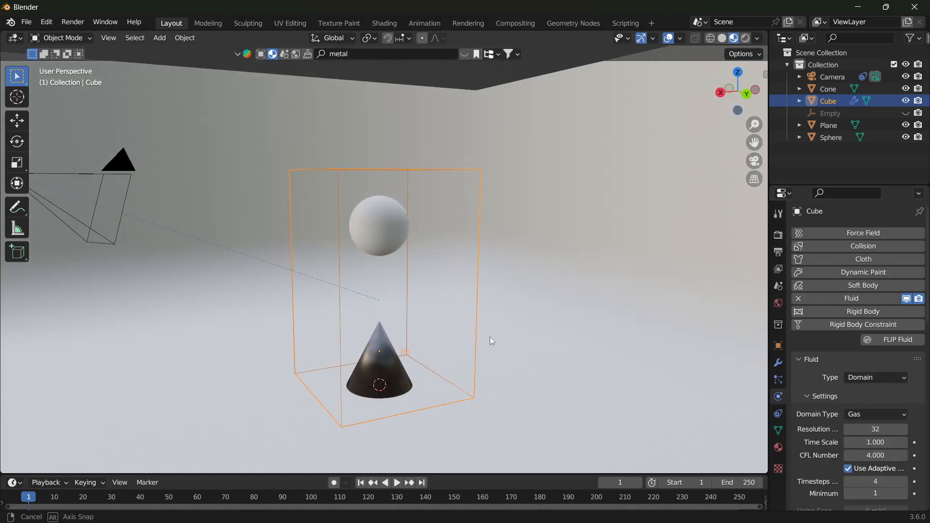
# Add Fluid physics to the sphere and set its type to Flow.
pyautogui.click(388, 227)
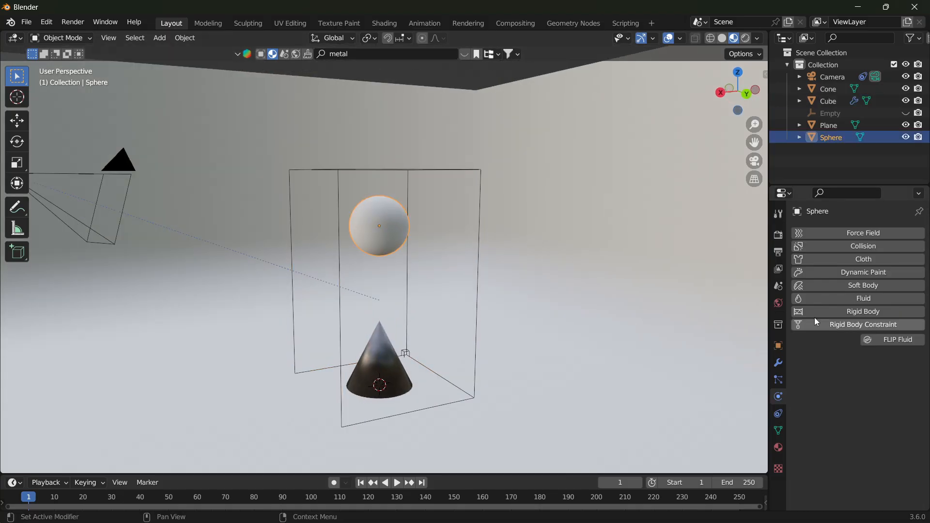
pyautogui.click(836, 300)
pyautogui.click(866, 378)
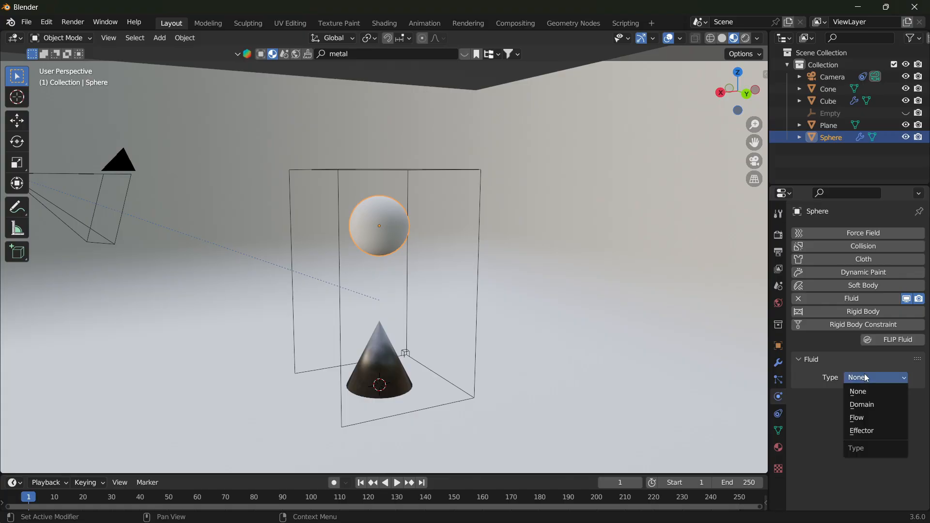
pyautogui.click(865, 417)
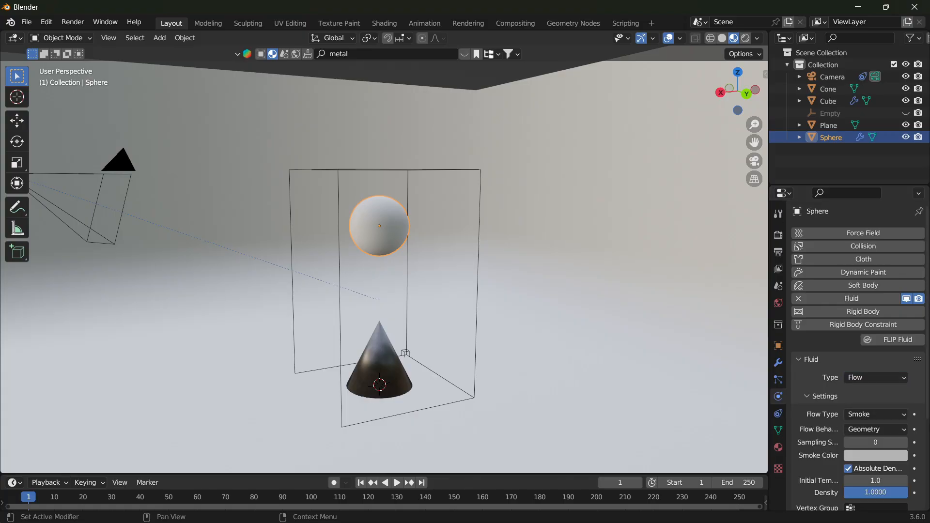
pyautogui.scroll(-5, 929, 356)
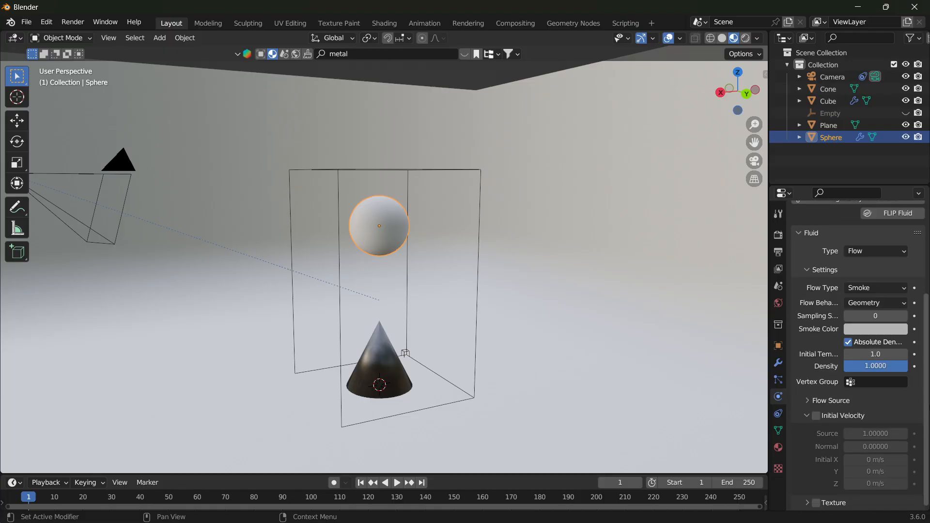
pyautogui.scroll(2, 928, 411)
# Add Fluid physics to the cone and set its type to Effector.
pyautogui.click(397, 364)
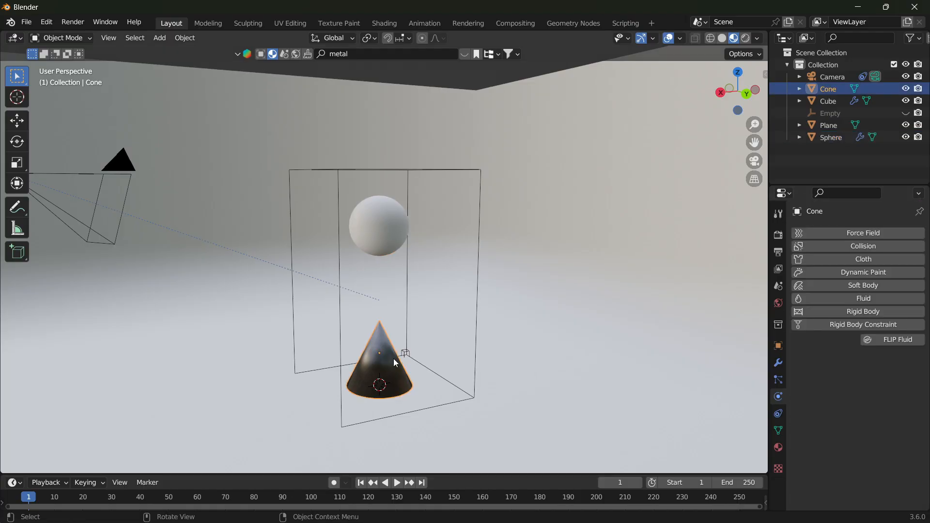
pyautogui.click(864, 298)
pyautogui.click(870, 378)
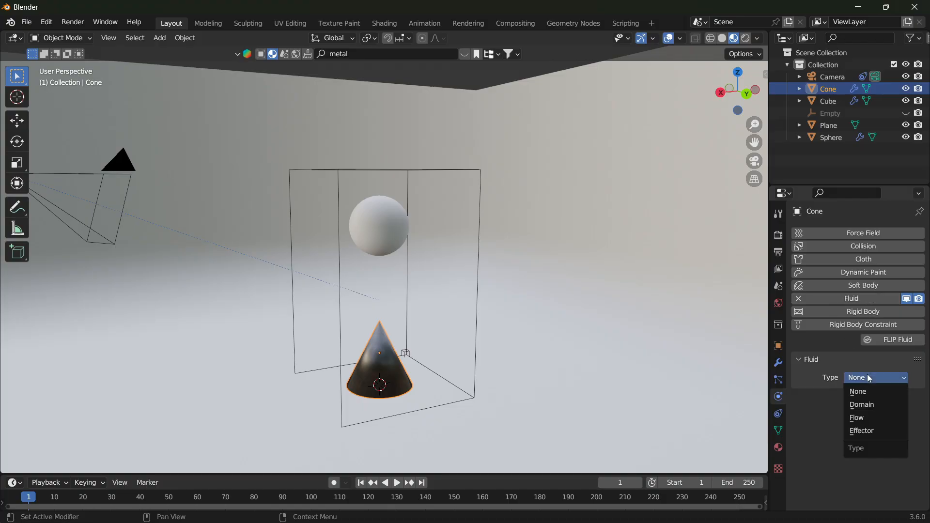
pyautogui.click(866, 431)
pyautogui.moveTo(631, 317)
pyautogui.mouseDown(button='middle')
pyautogui.moveTo(575, 326)
pyautogui.moveTo(617, 328)
pyautogui.mouseUp(button='middle')
# Change the box's fluid domain type to Liquid.
pyautogui.click(319, 184)
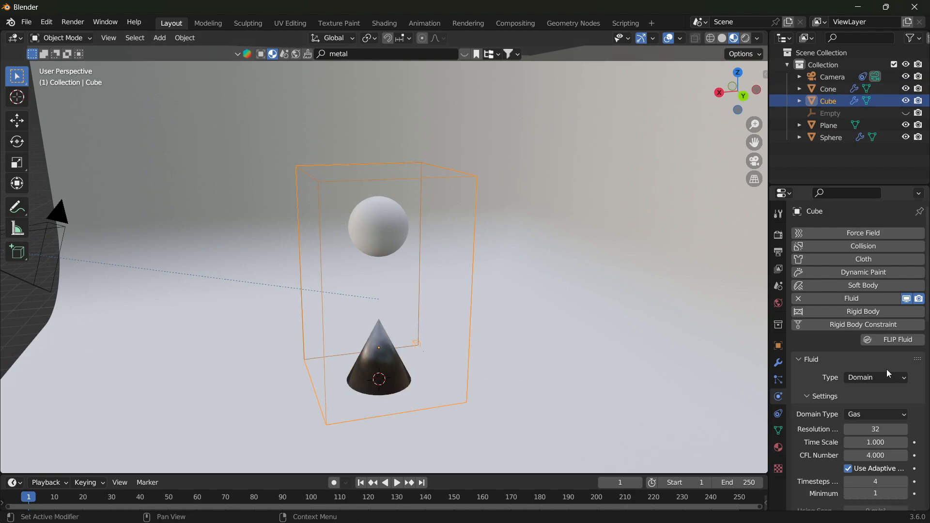
pyautogui.scroll(-5, 880, 282)
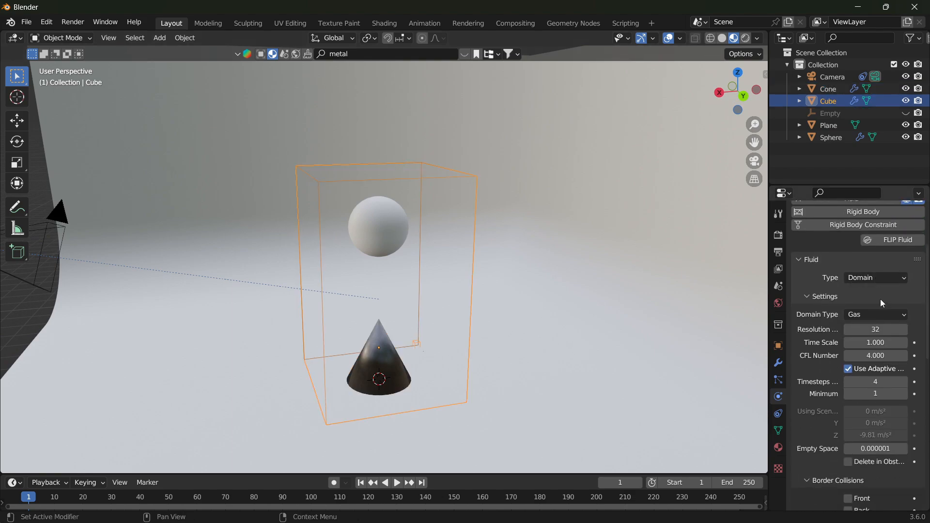
pyautogui.click(856, 315)
pyautogui.click(855, 314)
pyautogui.click(855, 314)
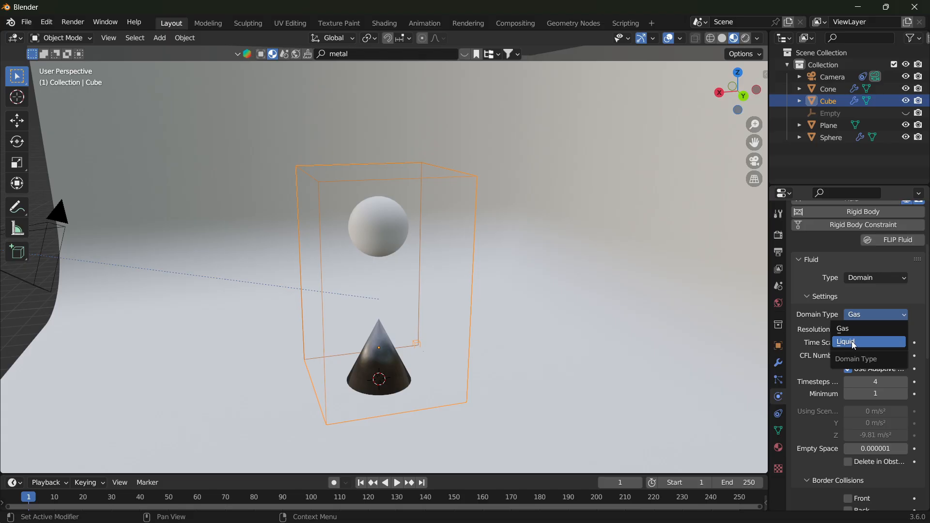
pyautogui.click(855, 342)
pyautogui.scroll(-5, 868, 339)
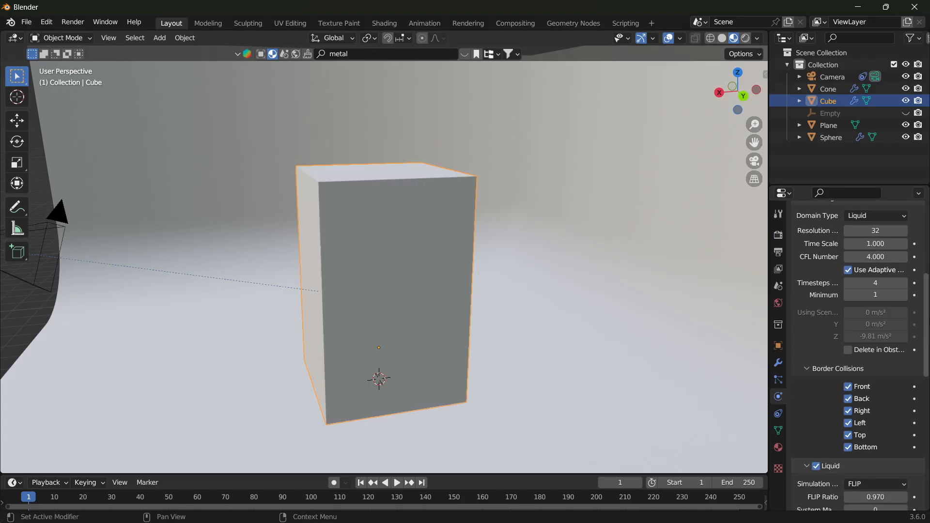
# Set the liquid domain's cache folder to F:\video fluid\ and its cache end frame to 100.
pyautogui.scroll(-7, 927, 300)
pyautogui.scroll(10, 928, 299)
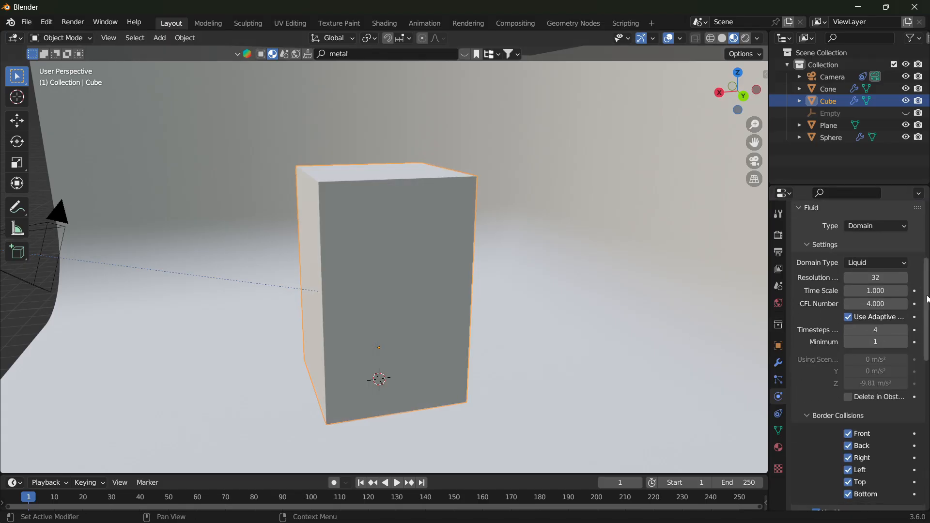
pyautogui.scroll(-20, 927, 300)
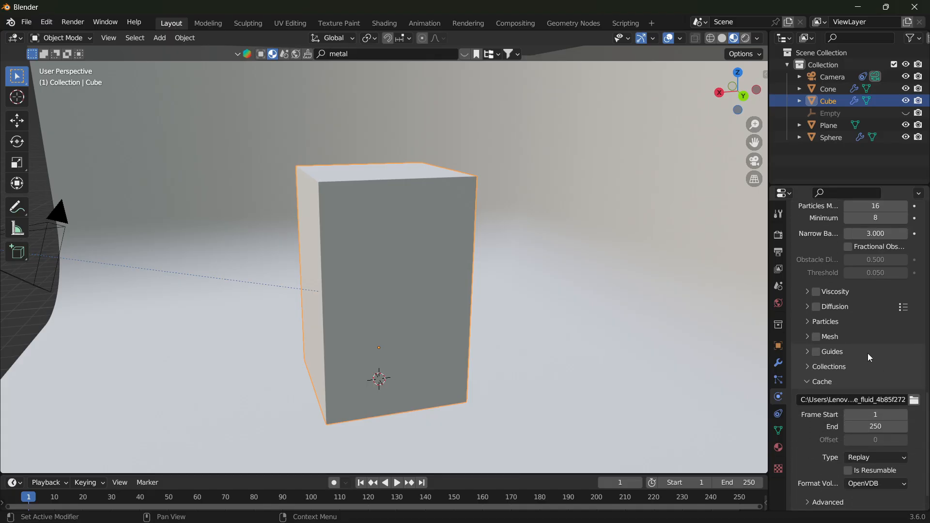
pyautogui.click(914, 402)
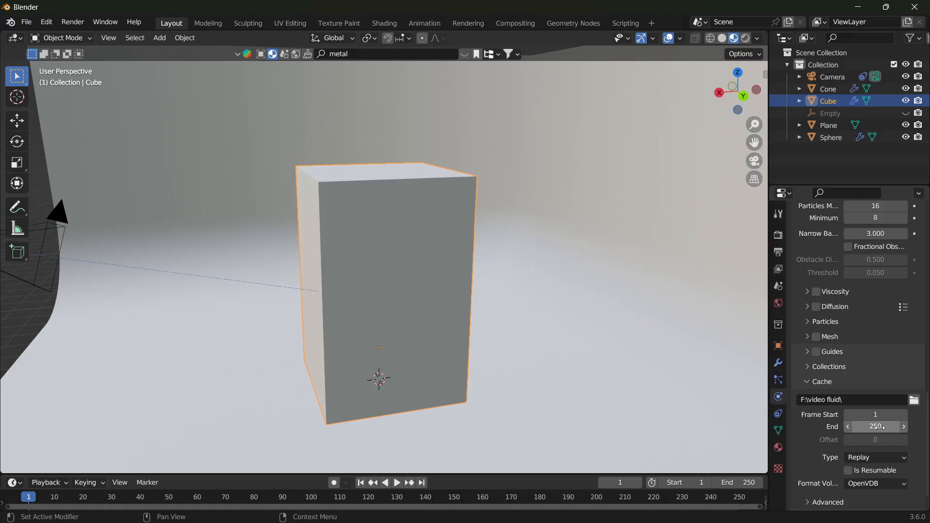
pyautogui.click(882, 427)
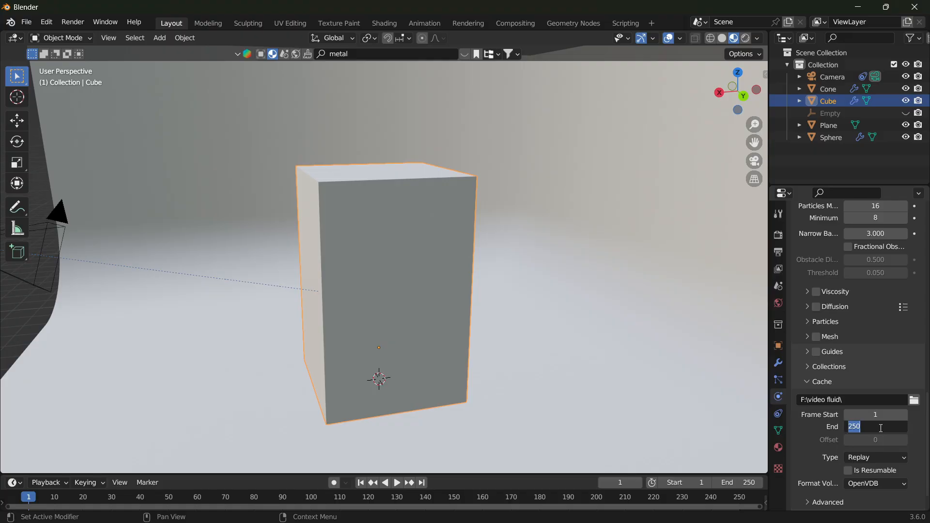
pyautogui.press('Return')
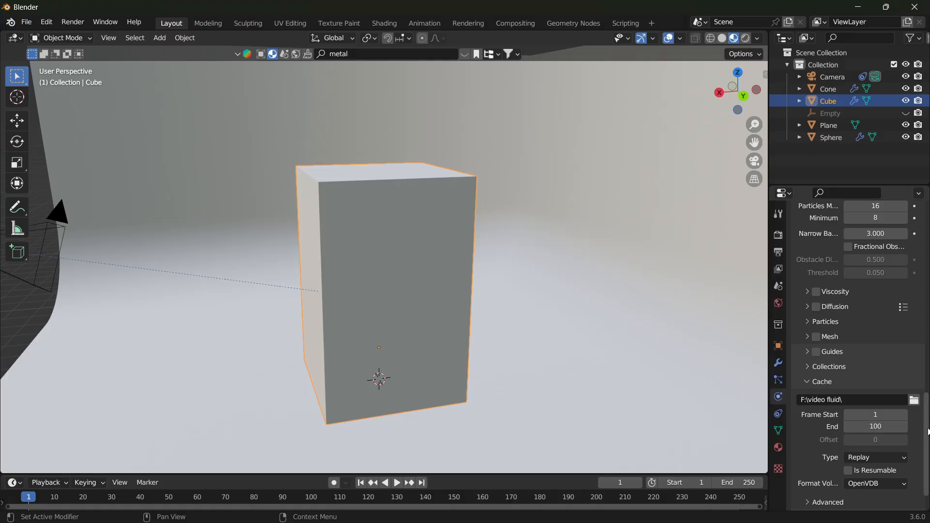
# Change the domain's cache type to All and enable Is Resumable.
pyautogui.scroll(-1, 877, 436)
pyautogui.click(862, 441)
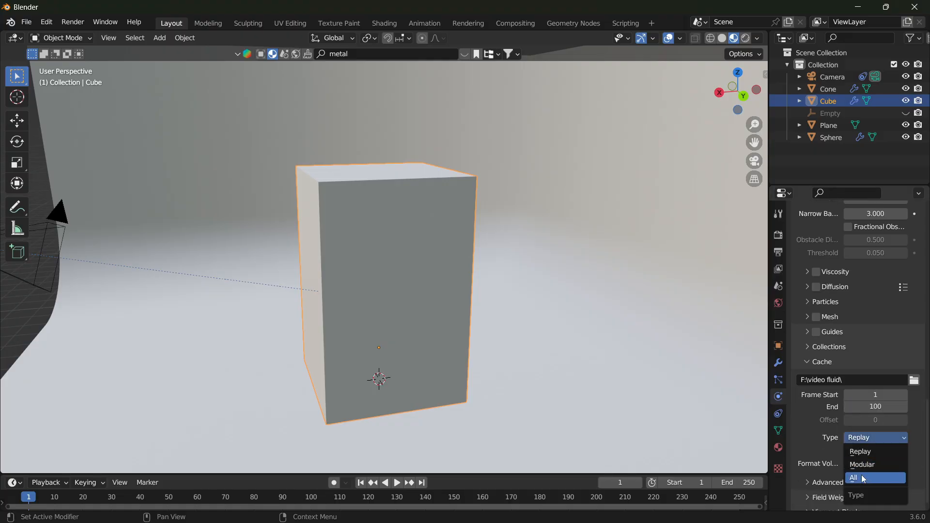
pyautogui.click(865, 478)
pyautogui.click(849, 452)
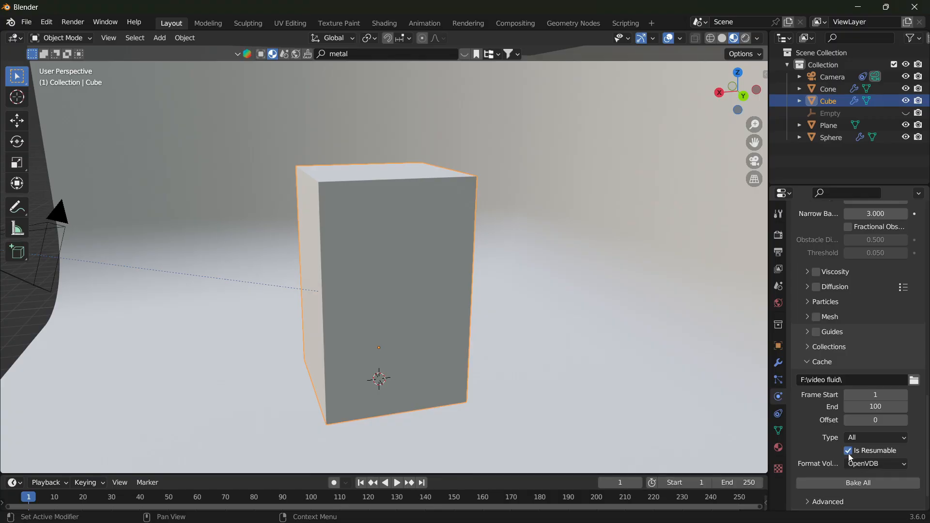
# Bake the entire fluid simulation for the box domain.
pyautogui.scroll(12, 857, 339)
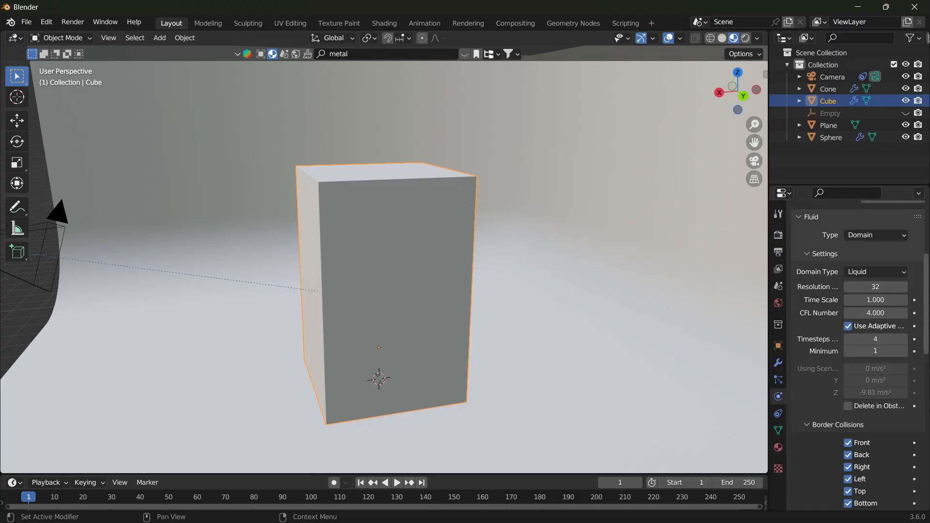
pyautogui.scroll(-12, 858, 340)
pyautogui.scroll(-1, 869, 478)
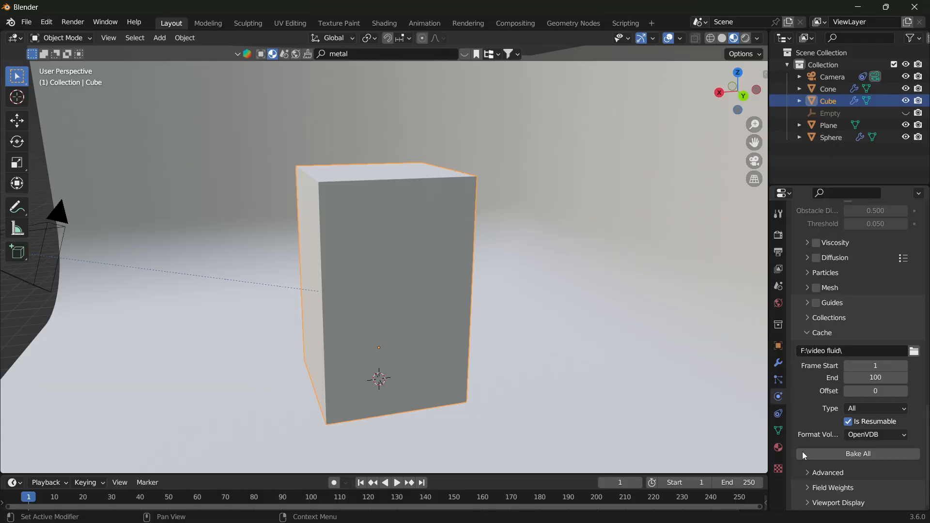
pyautogui.click(806, 454)
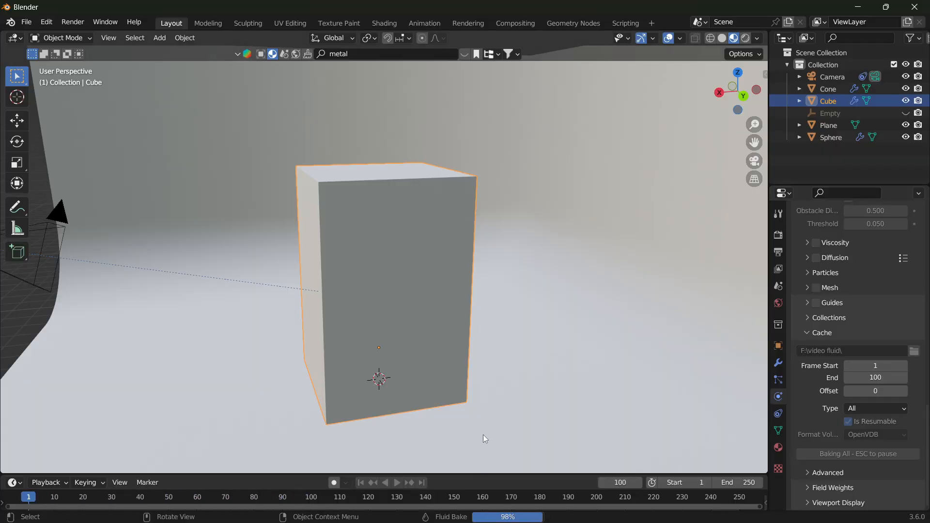
# Enlarge the timeline, play the animation in wireframe shading to check the bake, and return to frame 1.
pyautogui.moveTo(469, 475); pyautogui.dragTo(462, 397)
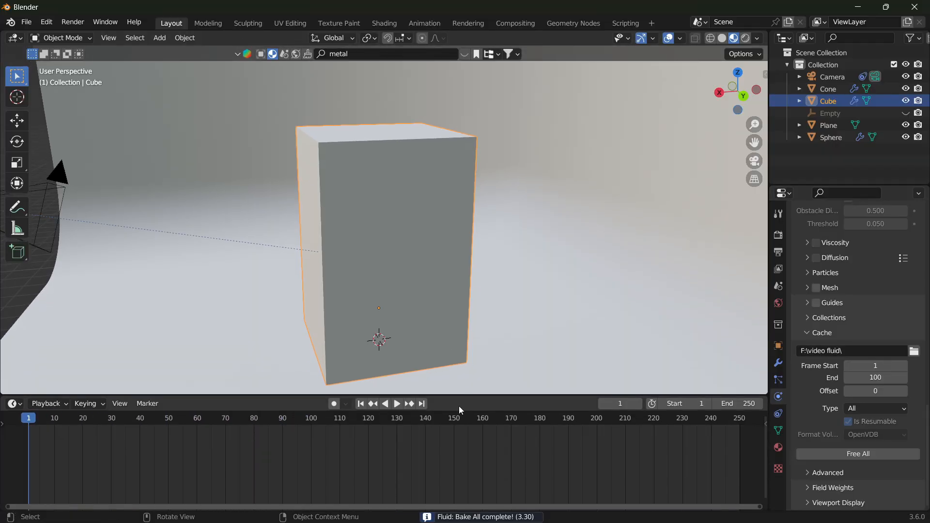
pyautogui.moveTo(43, 419); pyautogui.dragTo(68, 418)
pyautogui.hotkey('shift', 'z')
pyautogui.press('space')
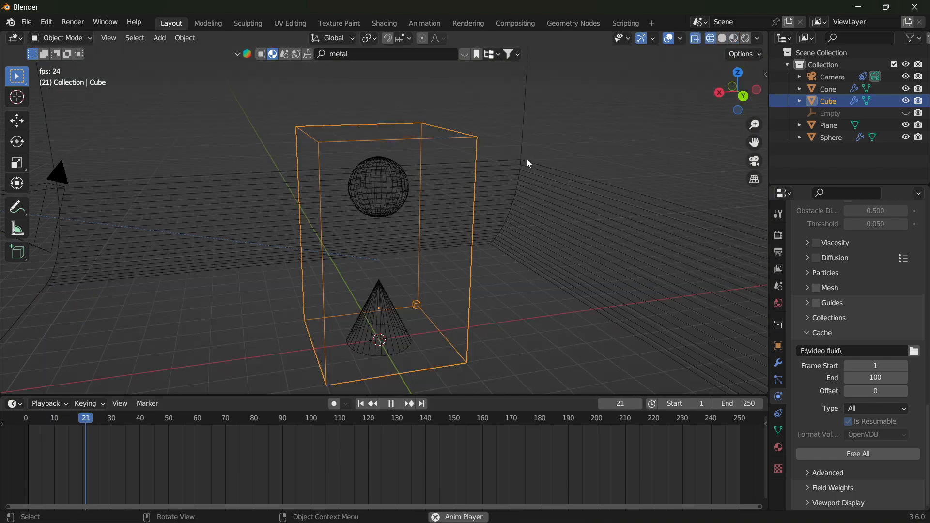
pyautogui.click(361, 404)
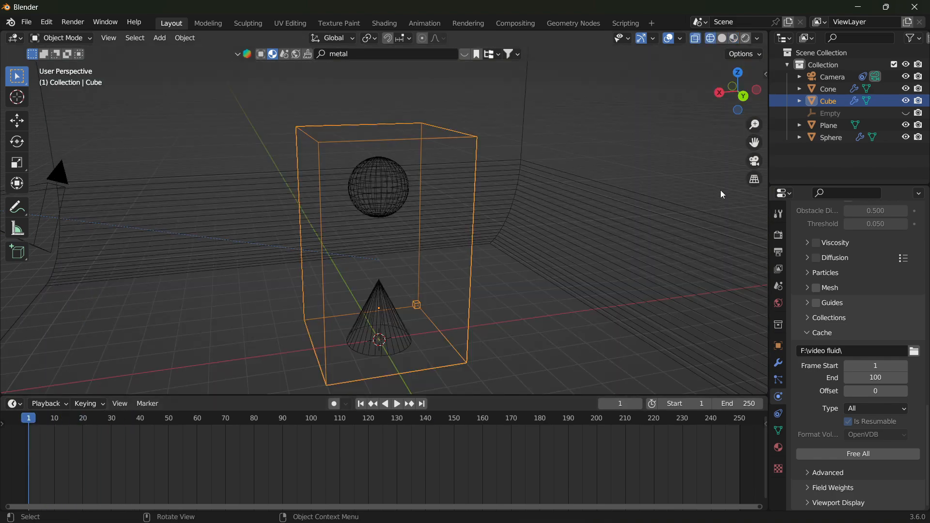
# Free the baked fluid data and change the sphere's flow type to Liquid.
pyautogui.click(858, 454)
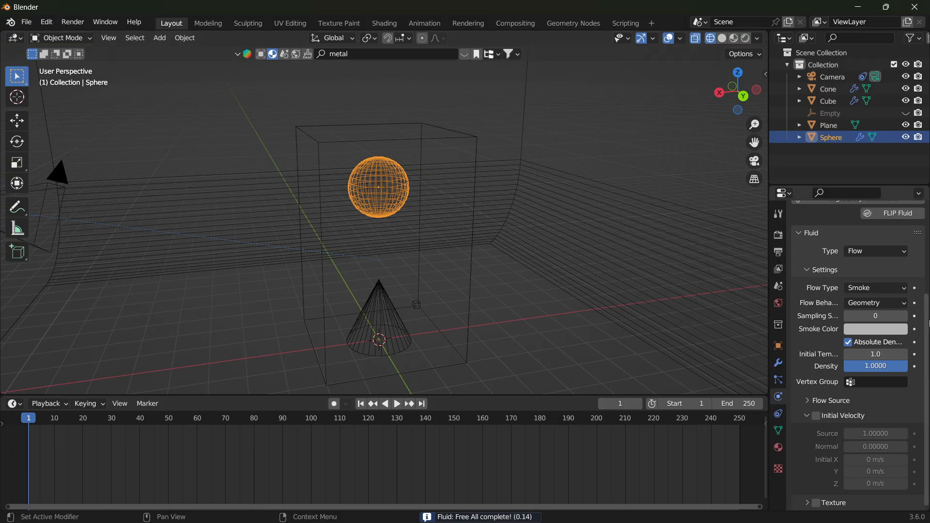
pyautogui.scroll(5, 928, 230)
pyautogui.scroll(-3, 851, 319)
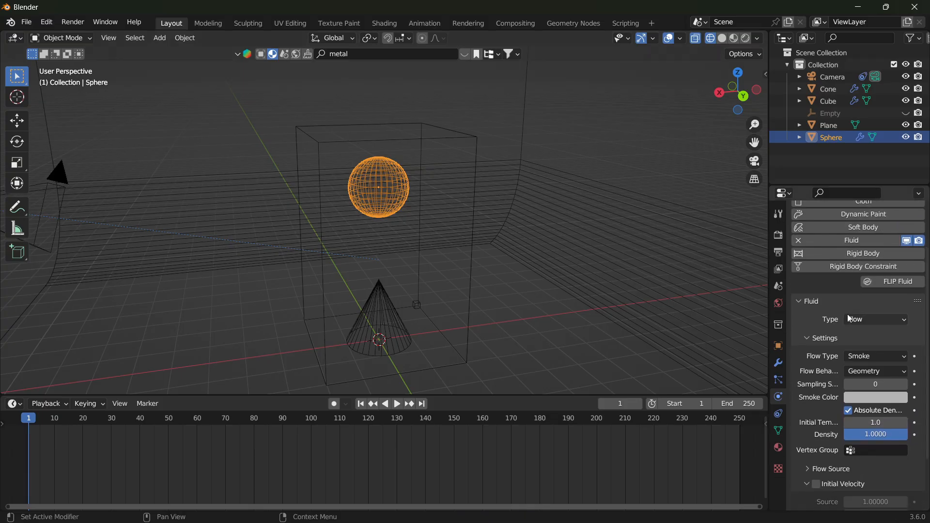
pyautogui.click(863, 354)
pyautogui.click(847, 409)
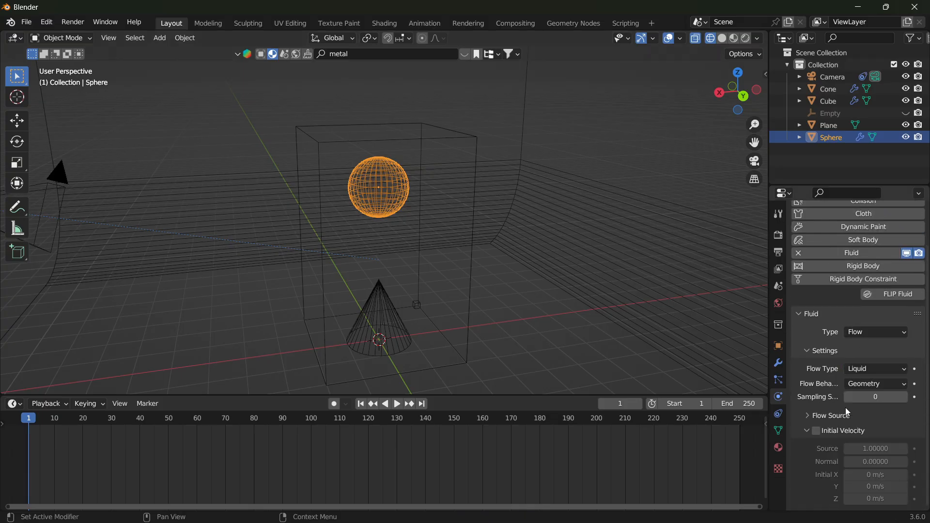
# Select the box domain and bake its full simulation with the sphere as a liquid source.
pyautogui.click(317, 137)
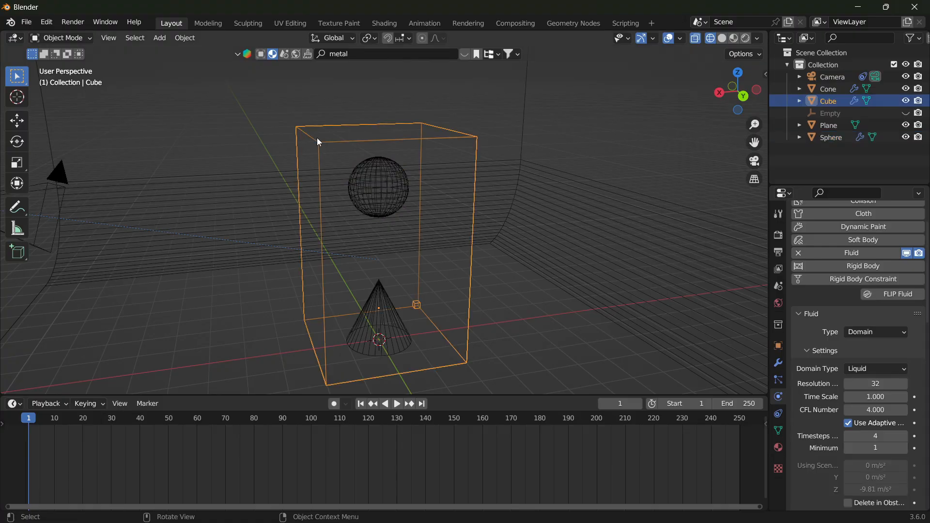
pyautogui.scroll(-10, 863, 315)
pyautogui.scroll(-15, 863, 340)
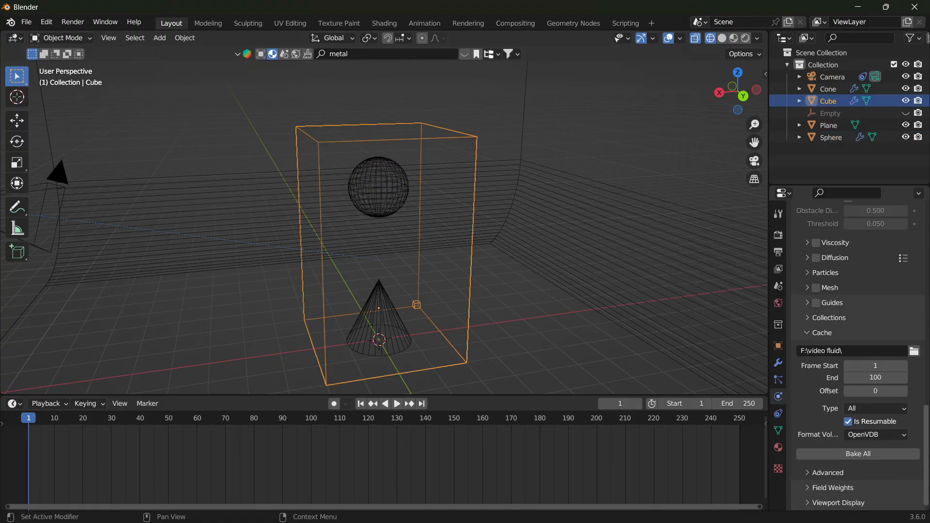
pyautogui.click(844, 454)
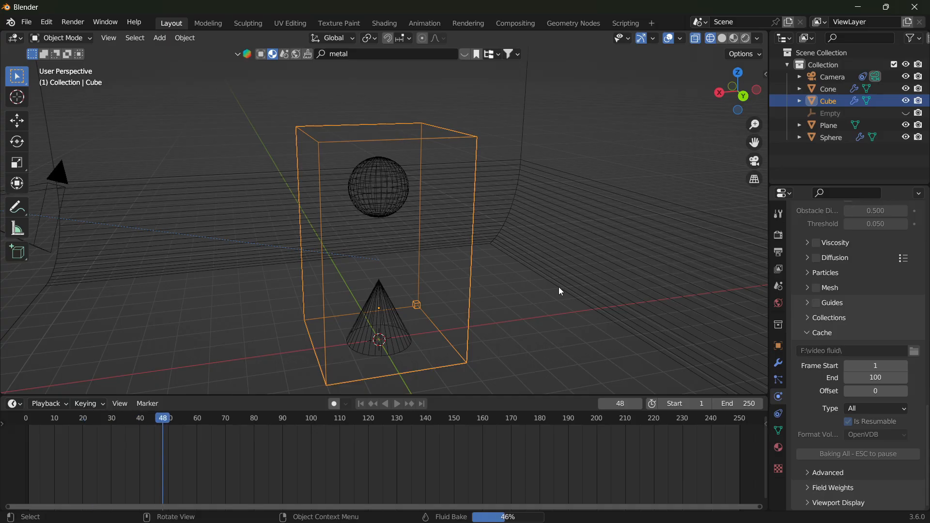
# Play back the baked liquid particles, stop the playback and return to the first frame.
pyautogui.press('space')
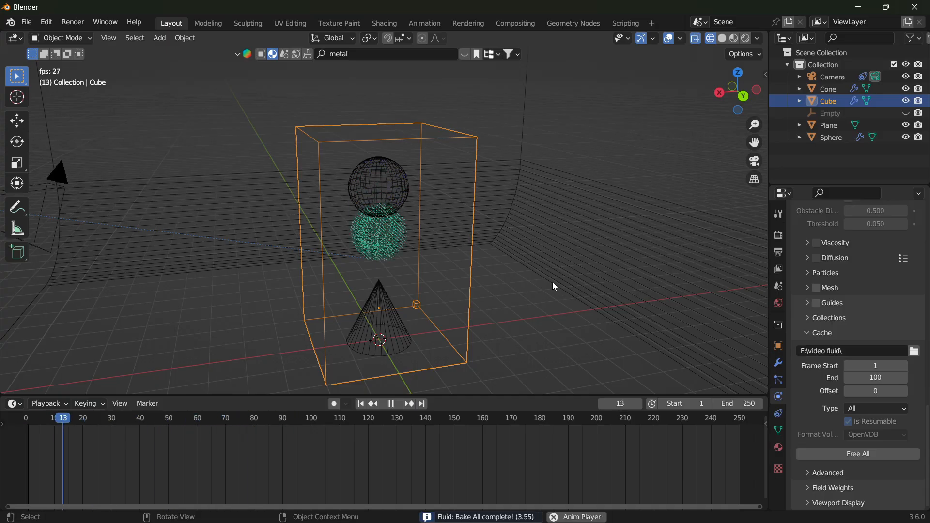
pyautogui.press('space')
pyautogui.click(362, 404)
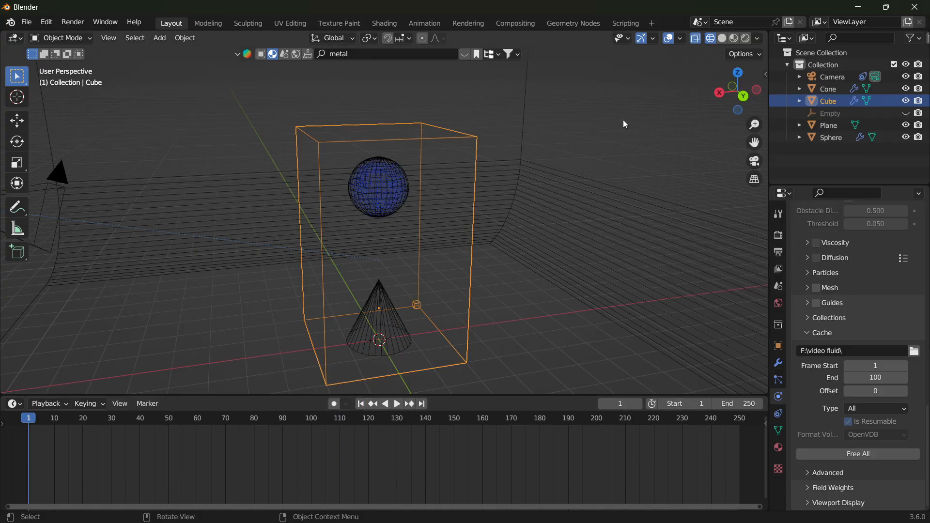
# Switch the viewport to Material Preview shading and free the domain's baked particle simulation.
pyautogui.click(733, 39)
pyautogui.scroll(8, 928, 444)
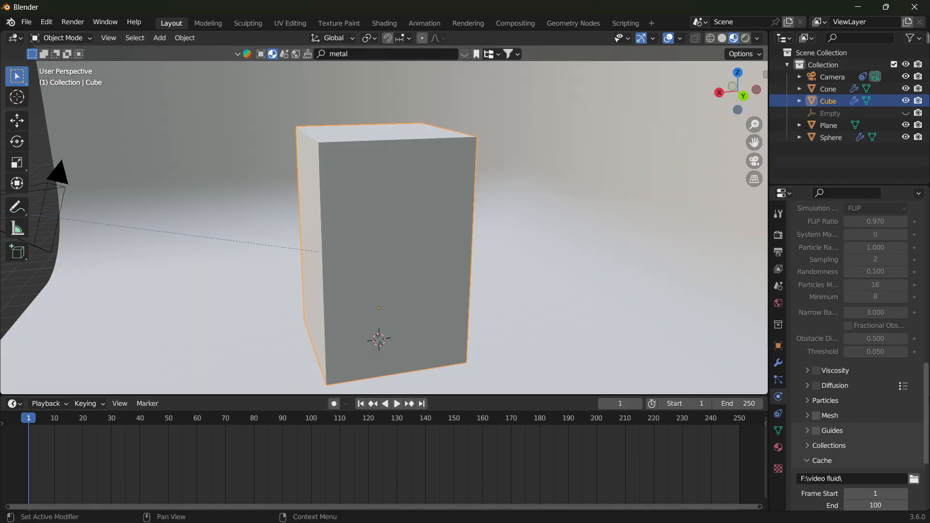
pyautogui.scroll(-7, 864, 469)
pyautogui.click(858, 475)
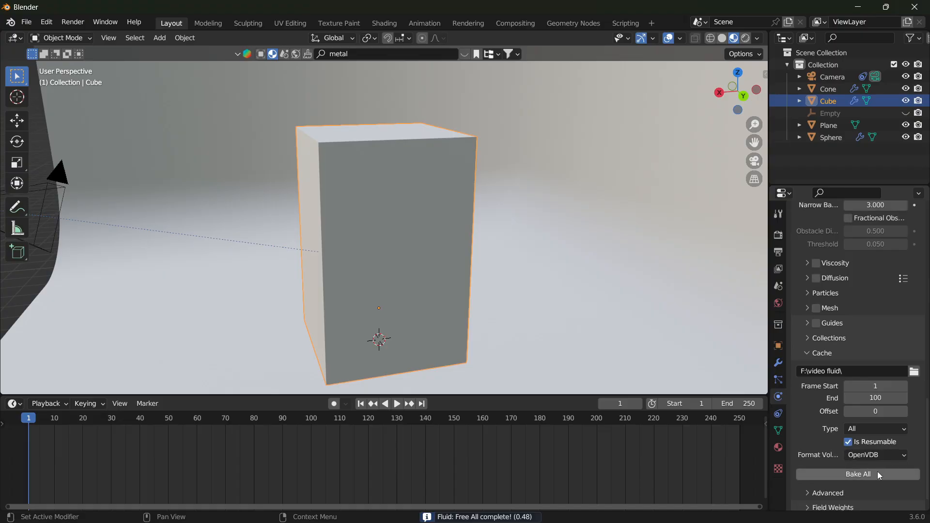
# Enable Mesh generation for the liquid domain and bake the full simulation.
pyautogui.scroll(20, 859, 436)
pyautogui.scroll(-14, 859, 436)
pyautogui.scroll(-8, 818, 365)
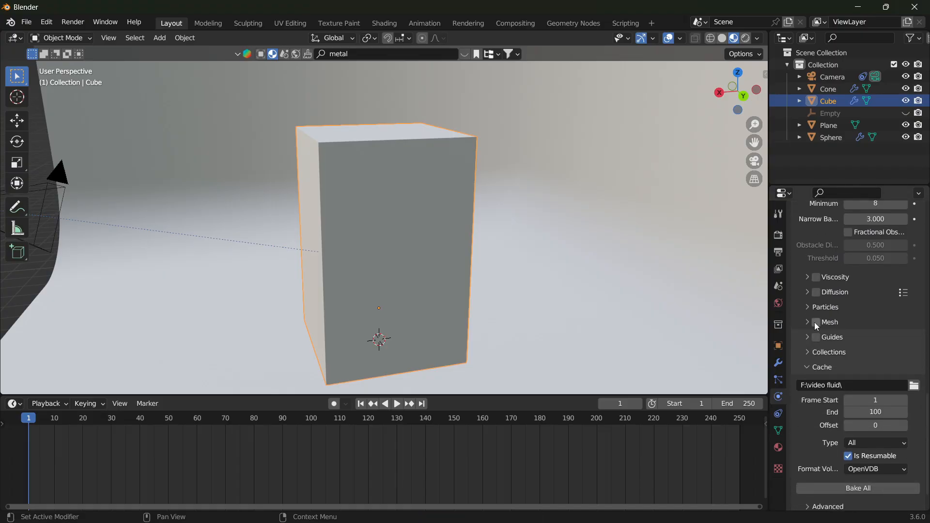
pyautogui.click(818, 324)
pyautogui.scroll(-3, 867, 436)
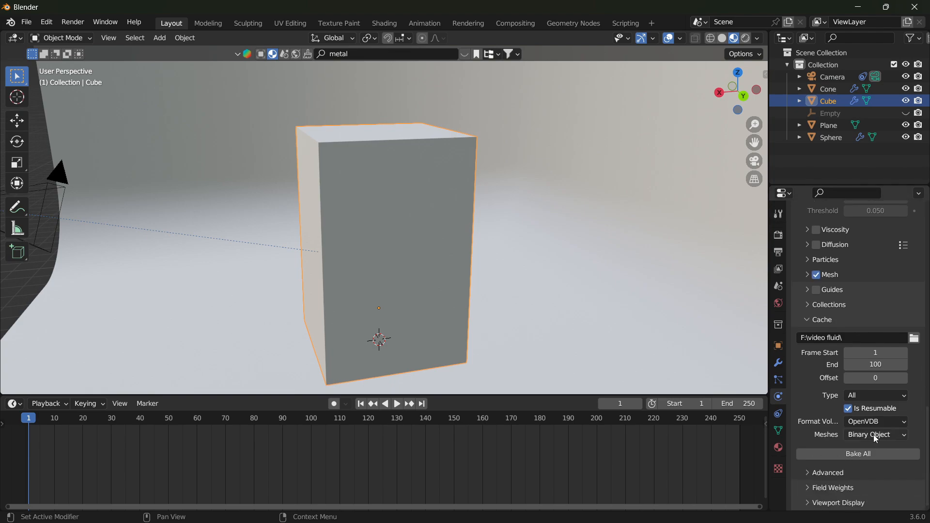
pyautogui.click(859, 455)
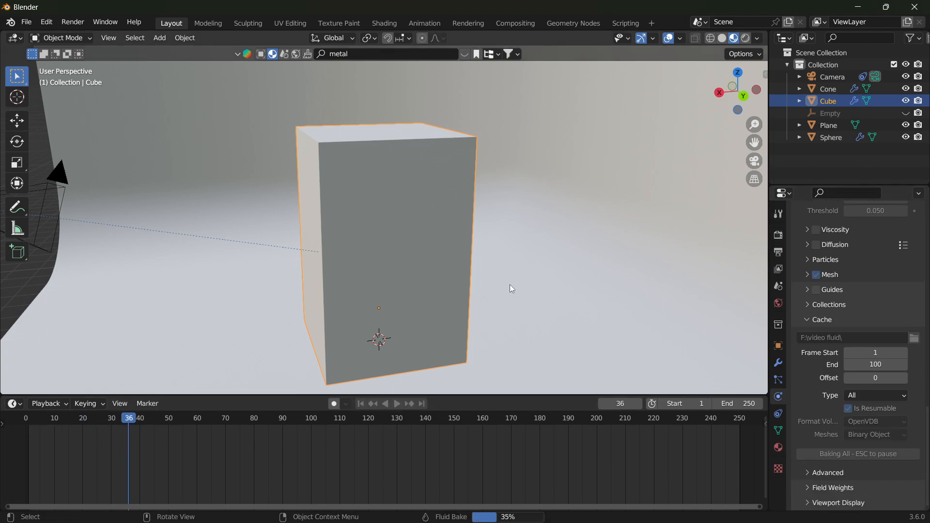
# Play back the meshed liquid falling onto the cone, restart it once, and return to frame 1.
pyautogui.press('space')
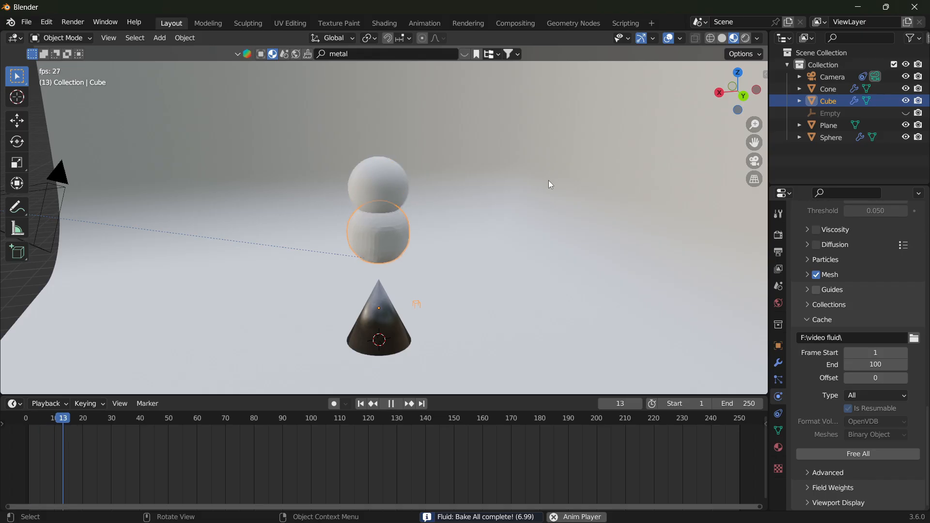
pyautogui.click(361, 404)
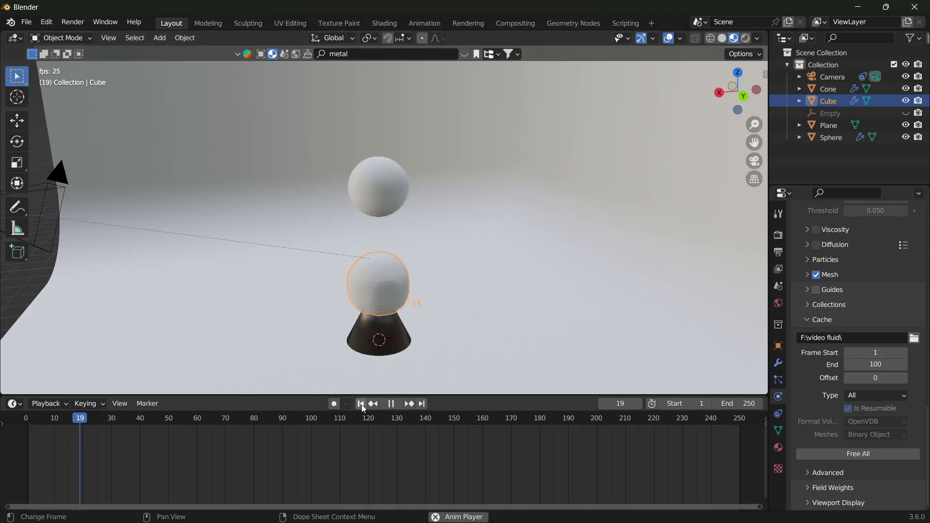
pyautogui.press('space')
pyautogui.click(363, 407)
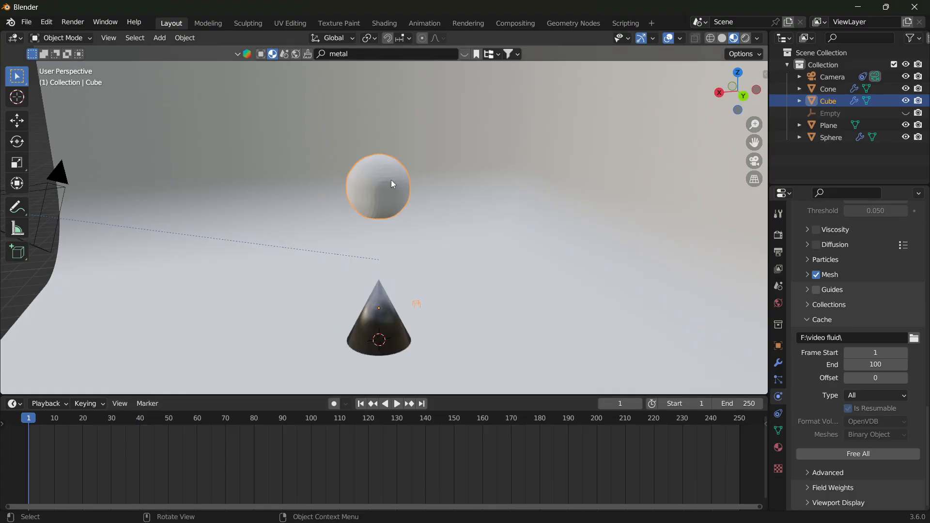
# Free the baked mesh simulation and set the domain's resolution divisions to 65.
pyautogui.click(858, 454)
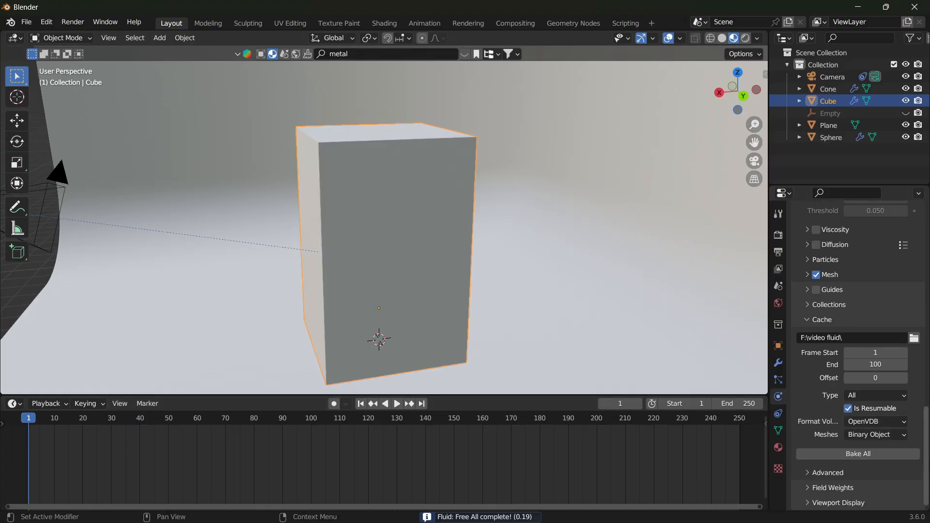
pyautogui.scroll(10, 863, 388)
pyautogui.scroll(10, 877, 311)
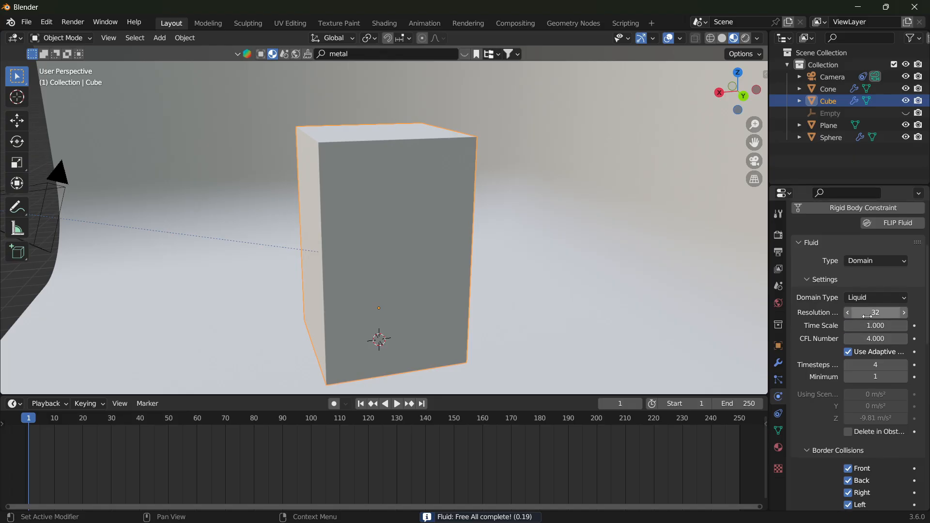
pyautogui.click(877, 311)
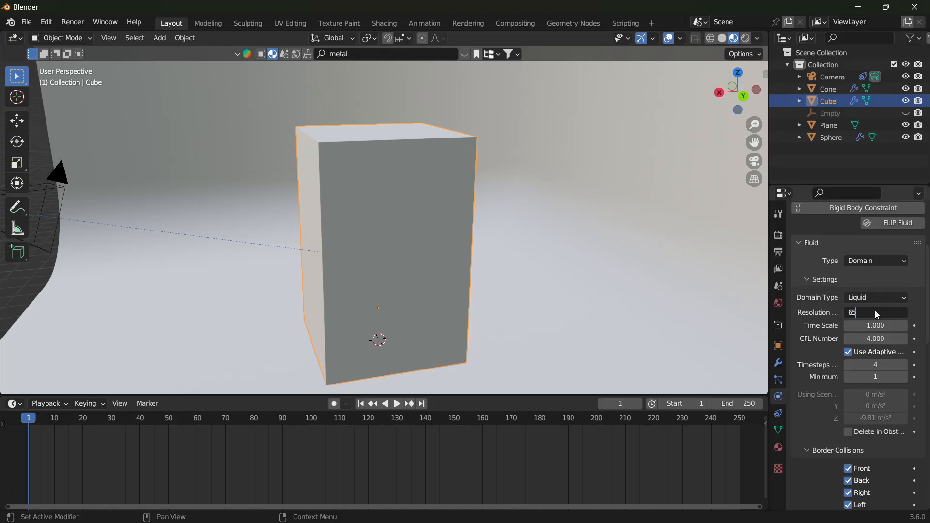
pyautogui.write('65')
pyautogui.press('Return')
# Bake the full liquid simulation at the higher resolution and play back the animation.
pyautogui.scroll(-15, 878, 315)
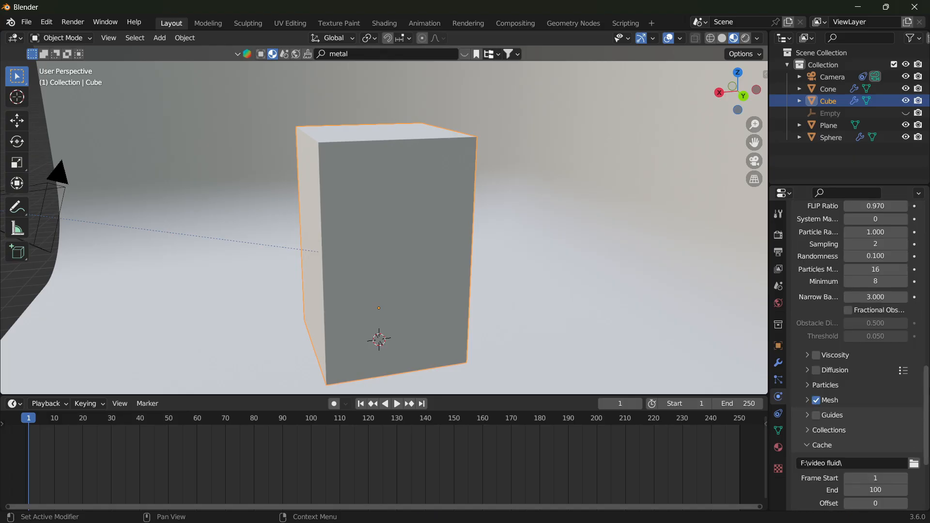
pyautogui.scroll(-5, 867, 451)
pyautogui.click(858, 454)
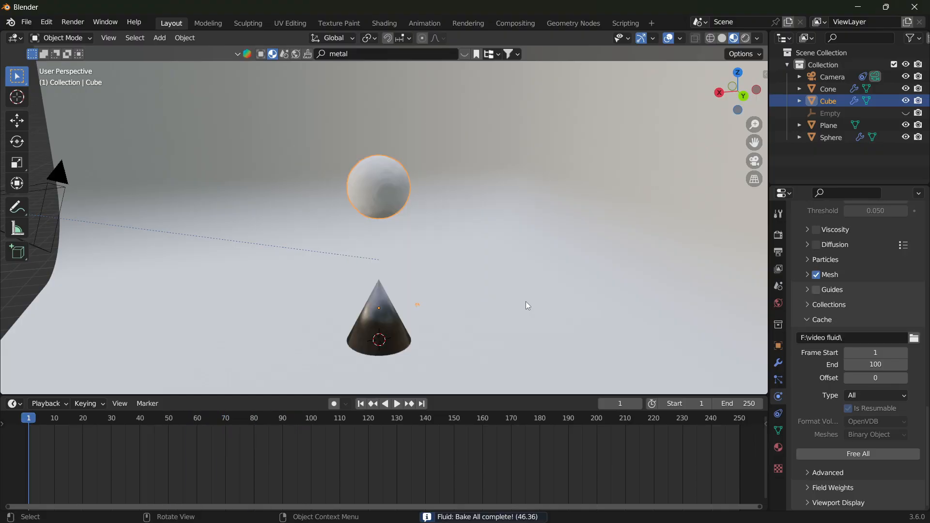
pyautogui.press('space')
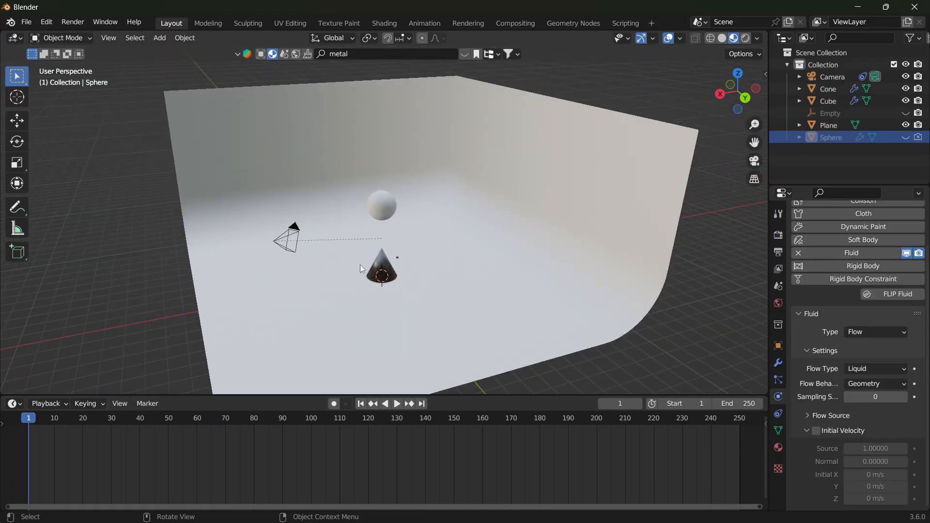
# Give the curved backdrop plane a new material with a pinkish-purple base color.
pyautogui.click(360, 265)
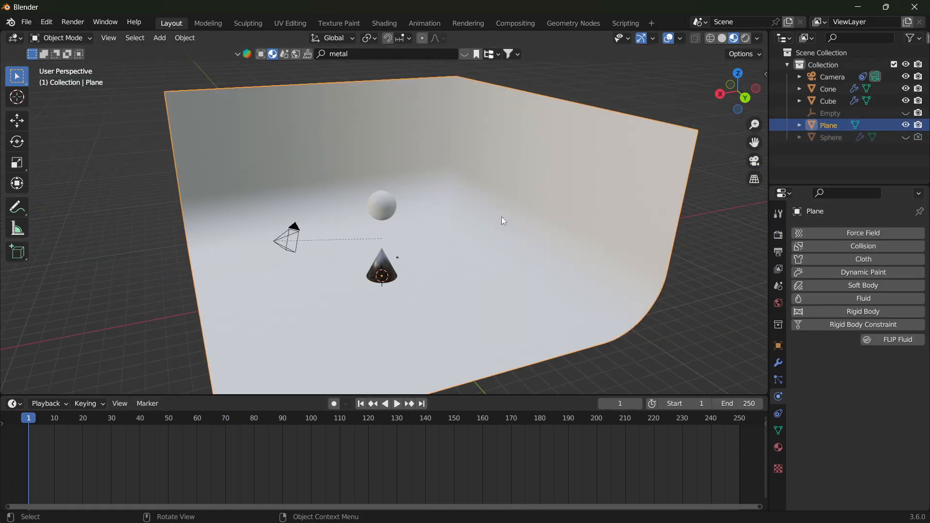
pyautogui.click(779, 448)
pyautogui.click(841, 282)
pyautogui.click(886, 415)
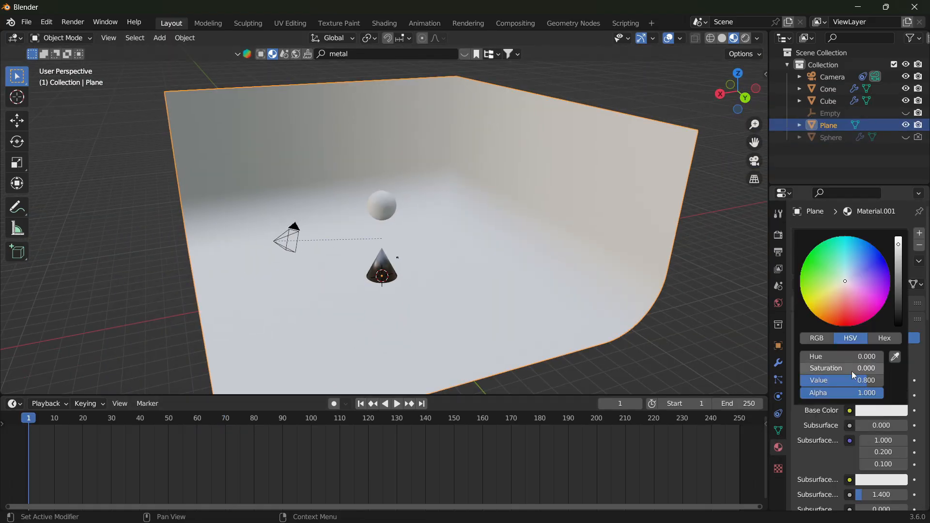
pyautogui.click(865, 294)
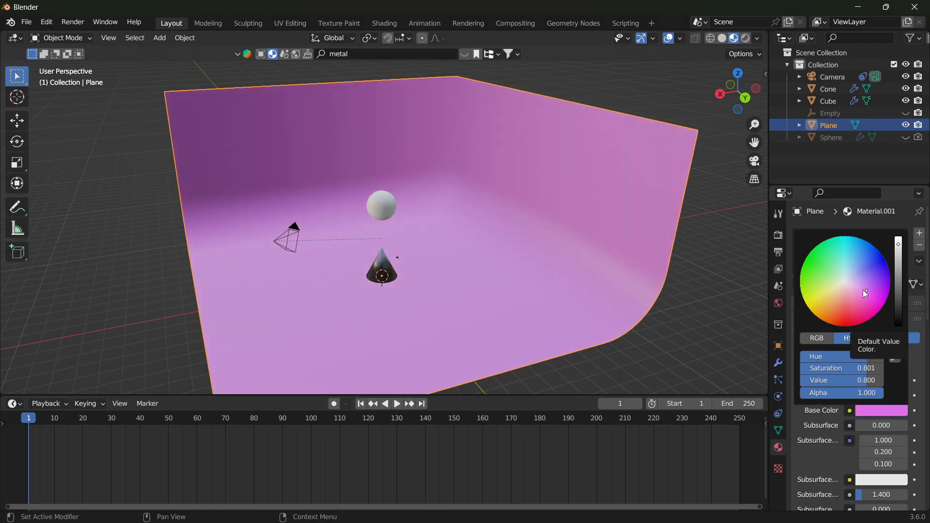
# Add a three-point area light setup aimed at the cone with the Tri-Lighting Creator.
pyautogui.scroll(4, 428, 242)
pyautogui.scroll(-5, 455, 242)
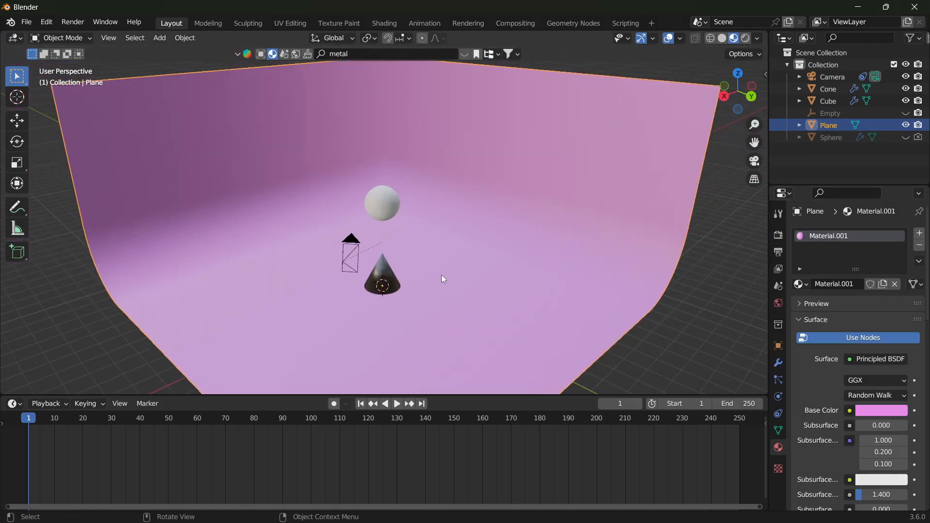
pyautogui.click(374, 260)
pyautogui.click(167, 38)
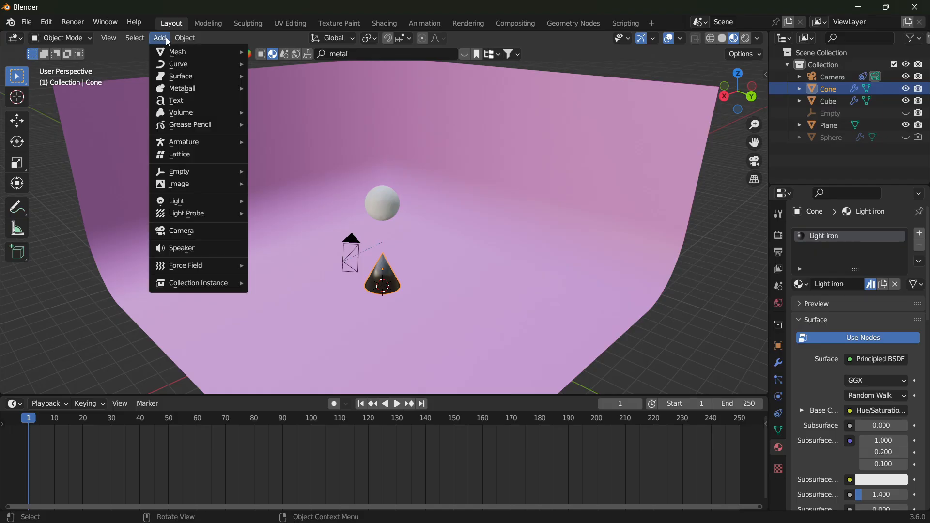
pyautogui.moveTo(184, 210)
pyautogui.click(274, 251)
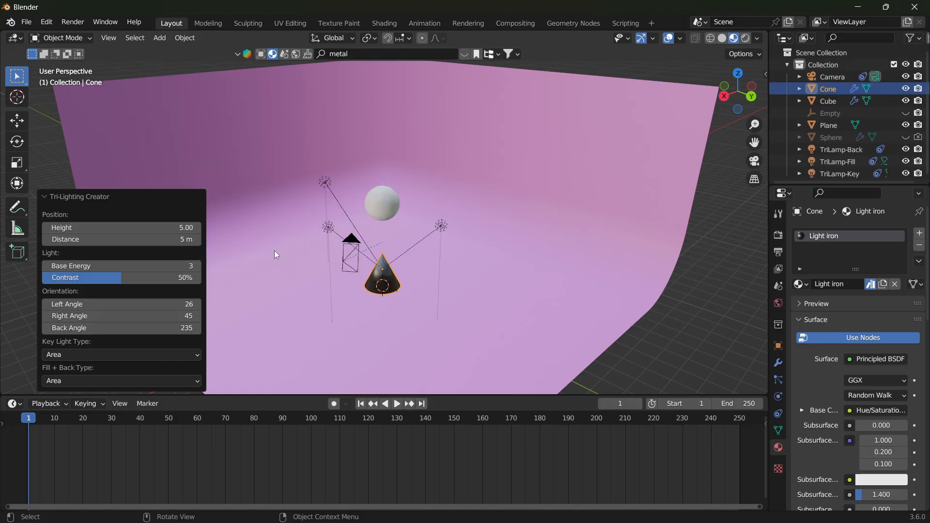
# Search the BlenderKit materials for chocolate and apply Procedural chocolate to the liquid domain.
pyautogui.moveTo(286, 227); pyautogui.dragTo(316, 231, button='middle')
pyautogui.click(382, 204)
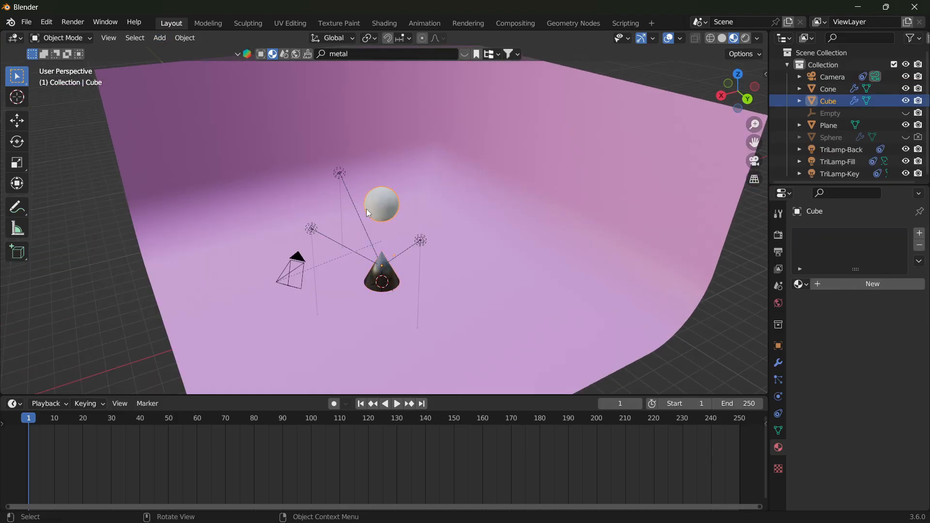
pyautogui.press('n')
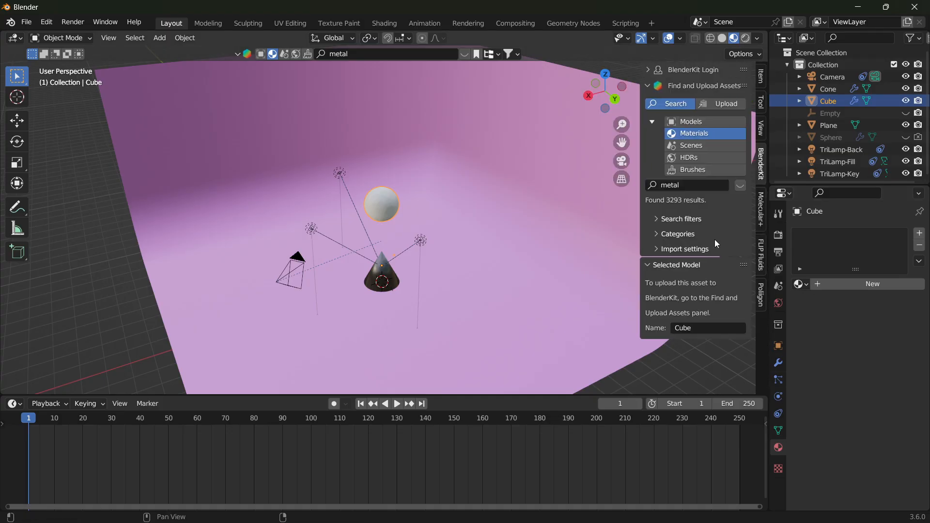
pyautogui.click(762, 213)
pyautogui.click(763, 173)
pyautogui.click(680, 185)
pyautogui.write('chocolate')
pyautogui.press('Return')
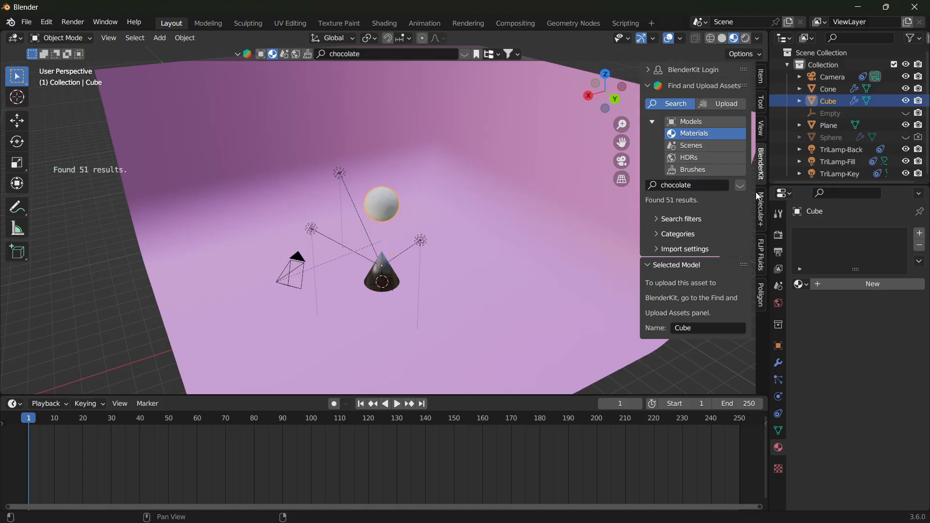
pyautogui.click(316, 121)
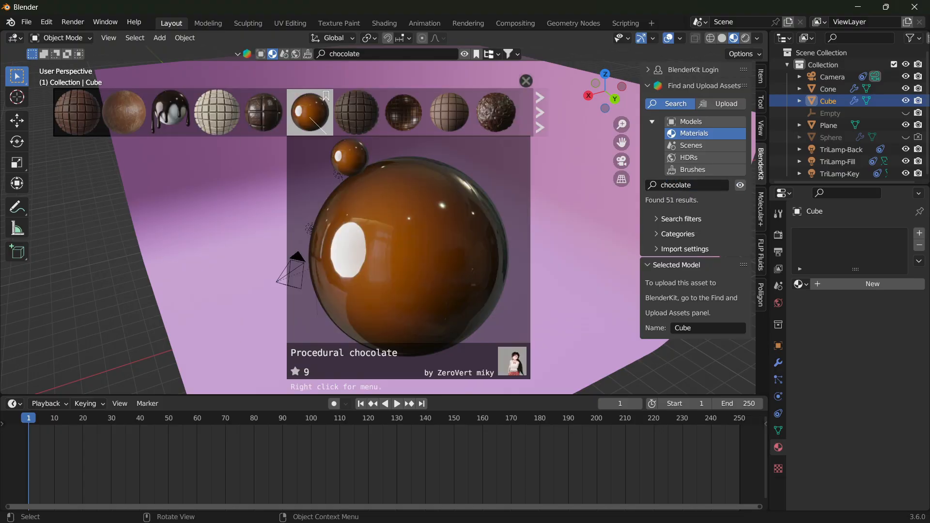
pyautogui.click(526, 81)
# Play the chocolate liquid simulation through the camera and return to frame 1.
pyautogui.click(623, 161)
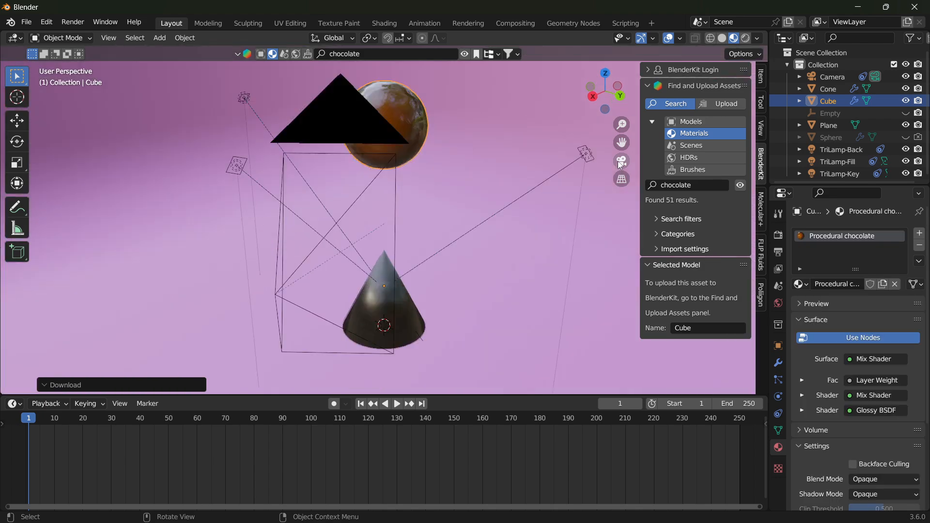
pyautogui.press('space')
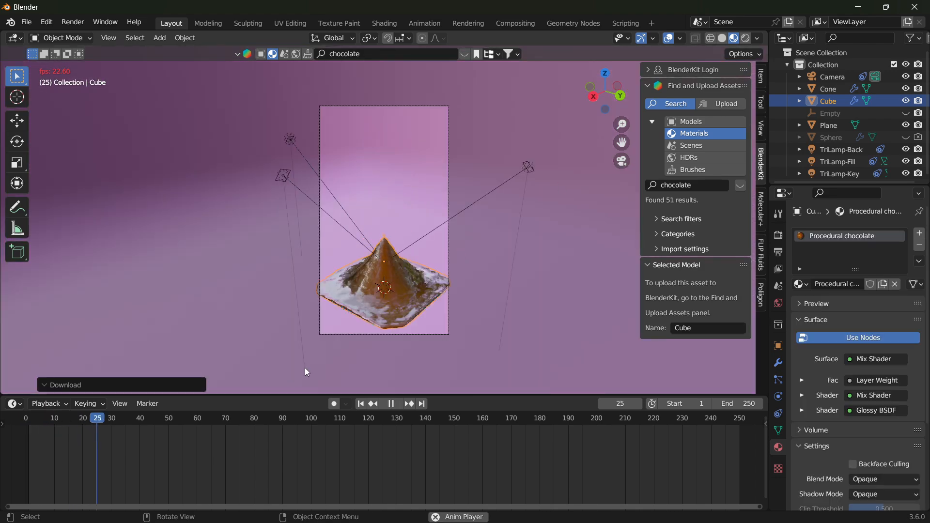
pyautogui.press('space')
pyautogui.click(361, 404)
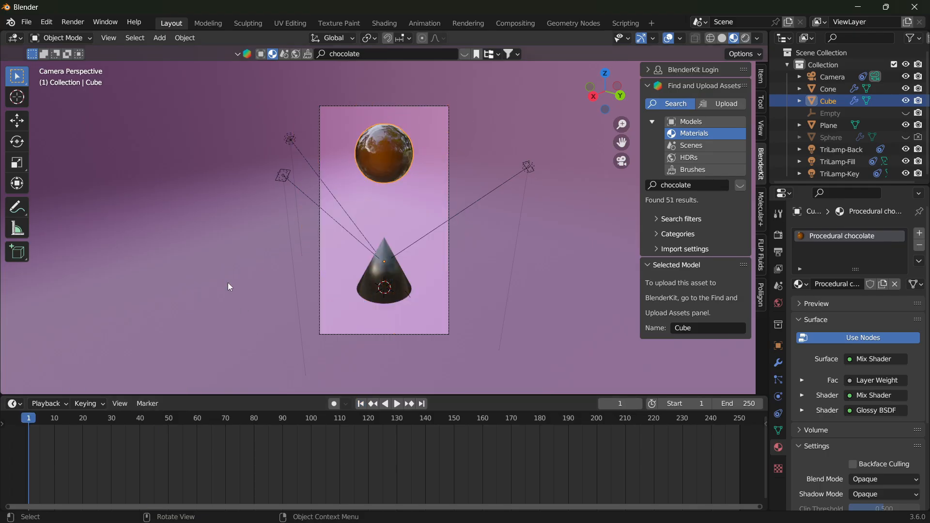
# Switch the render engine to Cycles and set the render max samples to 120.
pyautogui.moveTo(228, 283); pyautogui.dragTo(260, 307, button='middle')
pyautogui.scroll(-1, 261, 306)
pyautogui.press('n')
pyautogui.click(780, 236)
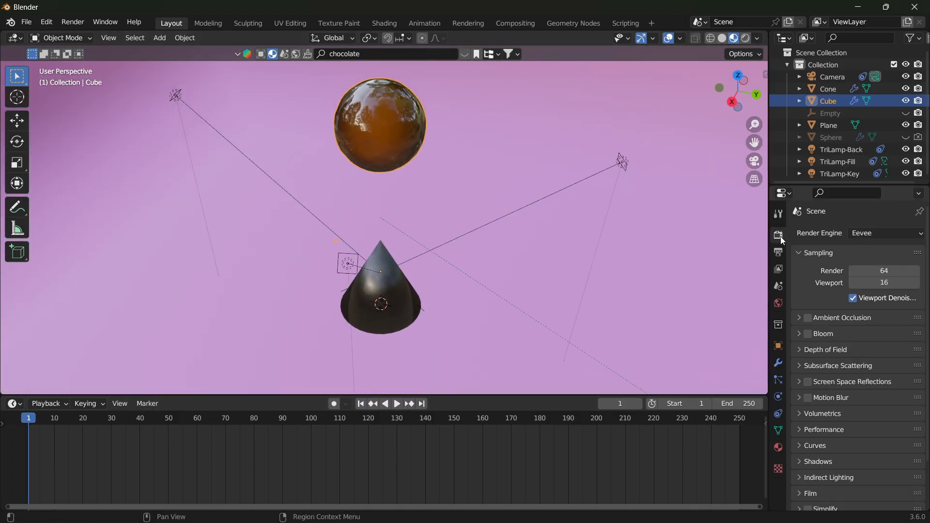
pyautogui.click(857, 232)
pyautogui.click(864, 273)
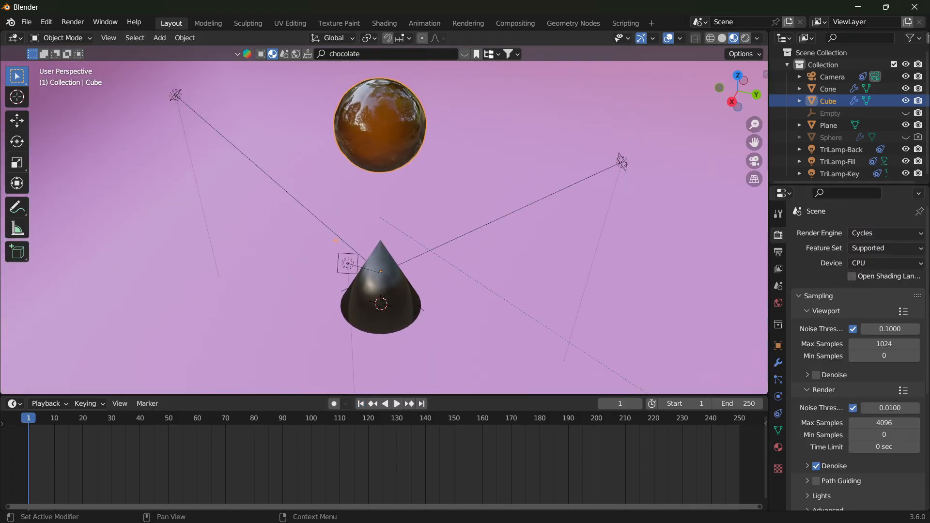
pyautogui.scroll(-1, 860, 358)
pyautogui.doubleClick(878, 401)
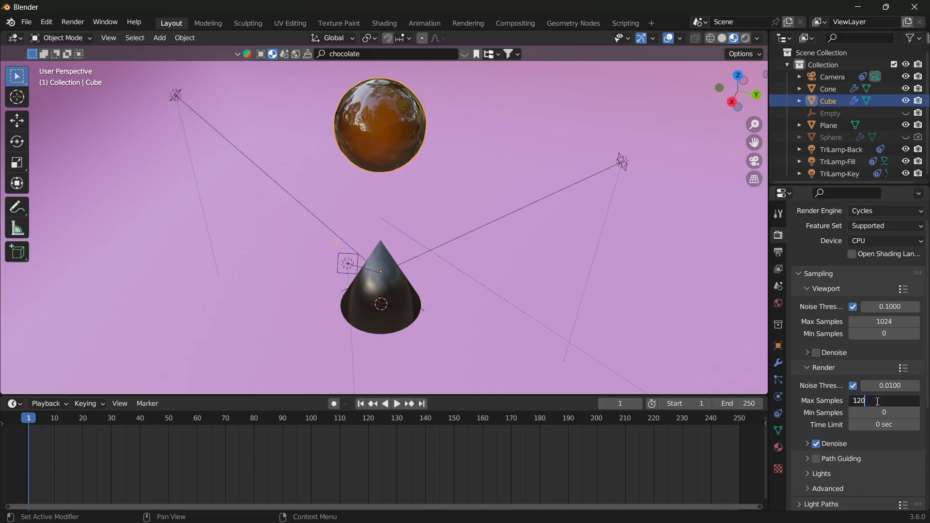
pyautogui.write('120')
pyautogui.press('Return')
# Set the color management look to High Contrast.
pyautogui.scroll(-7, 872, 421)
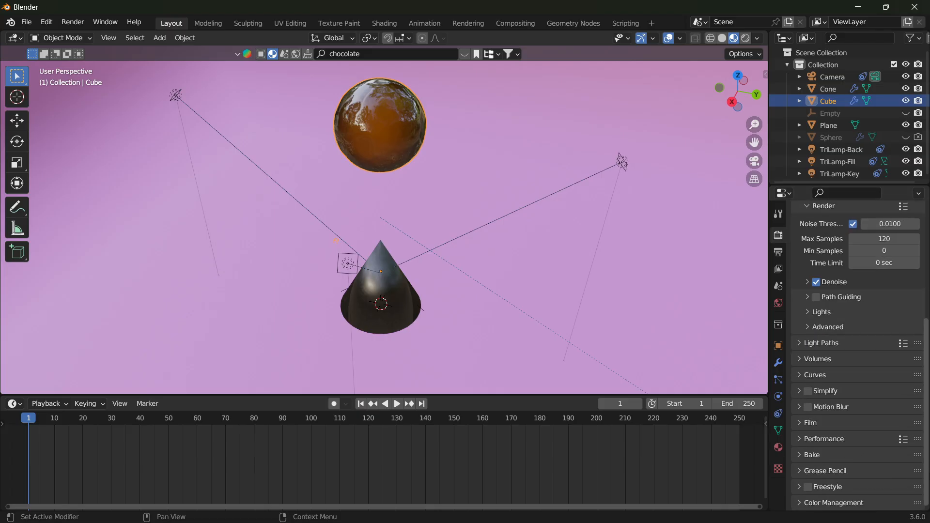
pyautogui.click(804, 504)
pyautogui.scroll(-5, 824, 475)
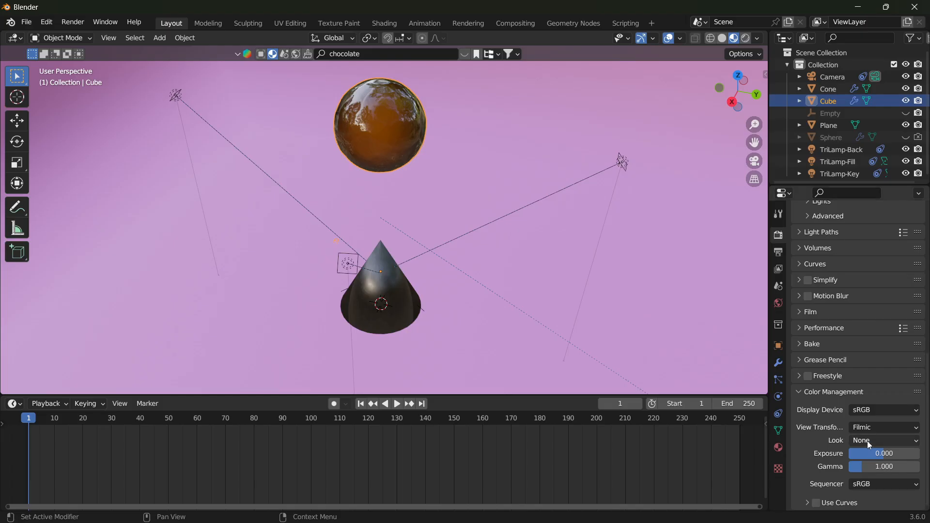
pyautogui.click(868, 441)
pyautogui.click(847, 403)
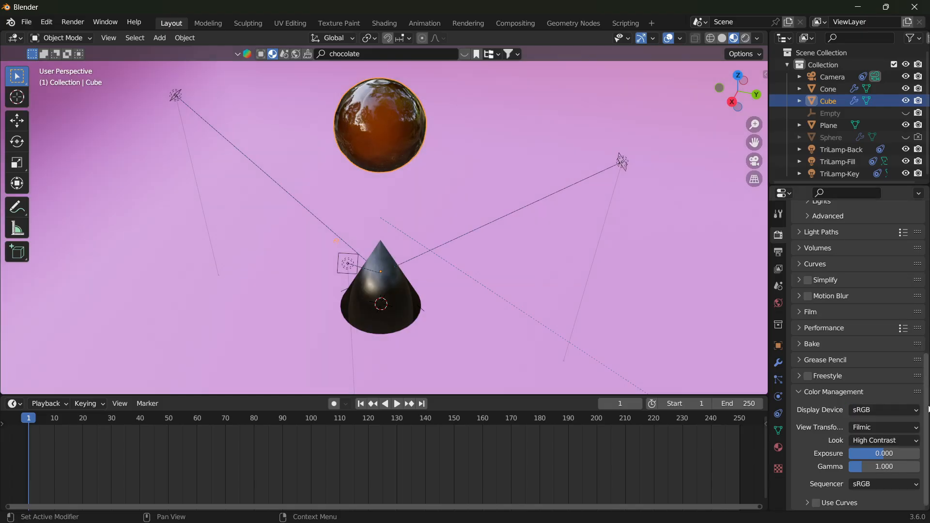
# Preview the scene through the camera in rendered viewport shading and leave that shading again.
pyautogui.scroll(10, 857, 339)
pyautogui.press('KP_0')
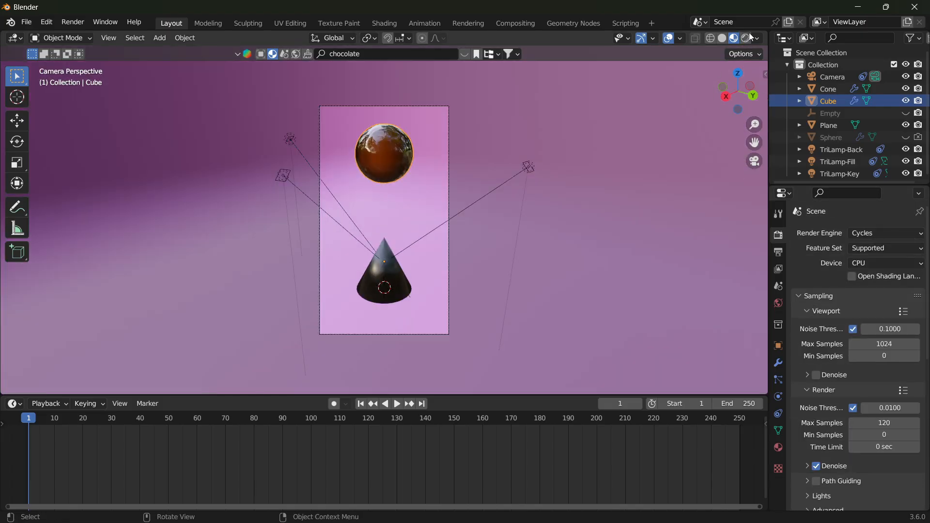
pyautogui.click(745, 39)
pyautogui.click(719, 39)
# Set the power of the fill area light to 250 W.
pyautogui.click(528, 168)
pyautogui.click(778, 397)
pyautogui.middleClick(511, 217)
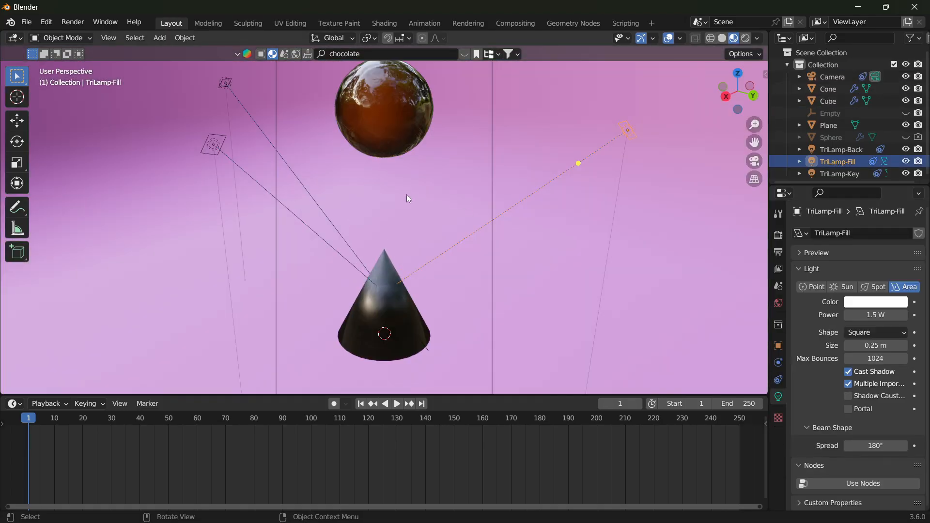
pyautogui.scroll(-4, 405, 194)
pyautogui.moveTo(507, 136); pyautogui.dragTo(543, 159, button='middle')
pyautogui.doubleClick(876, 315)
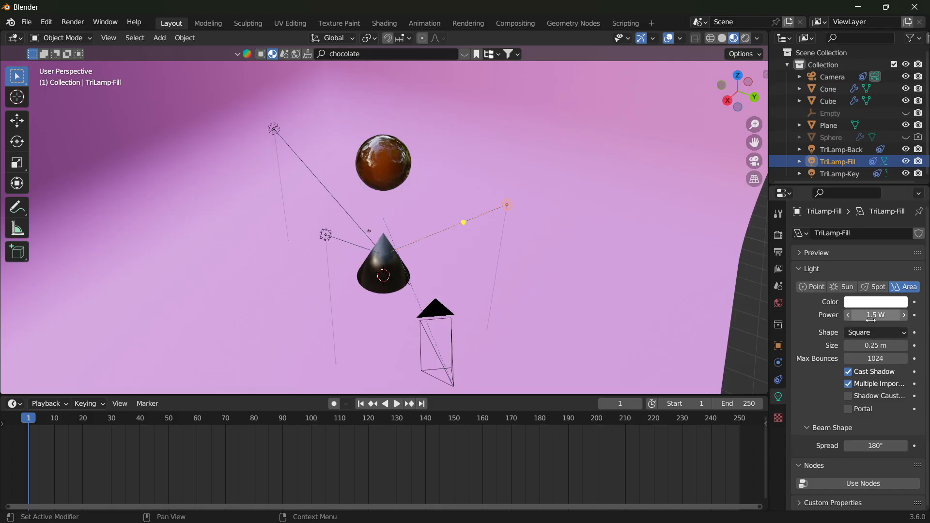
pyautogui.write('250')
pyautogui.press('Return')
# Set the power of the key area light to 250 W.
pyautogui.moveTo(345, 214); pyautogui.dragTo(292, 231, button='middle')
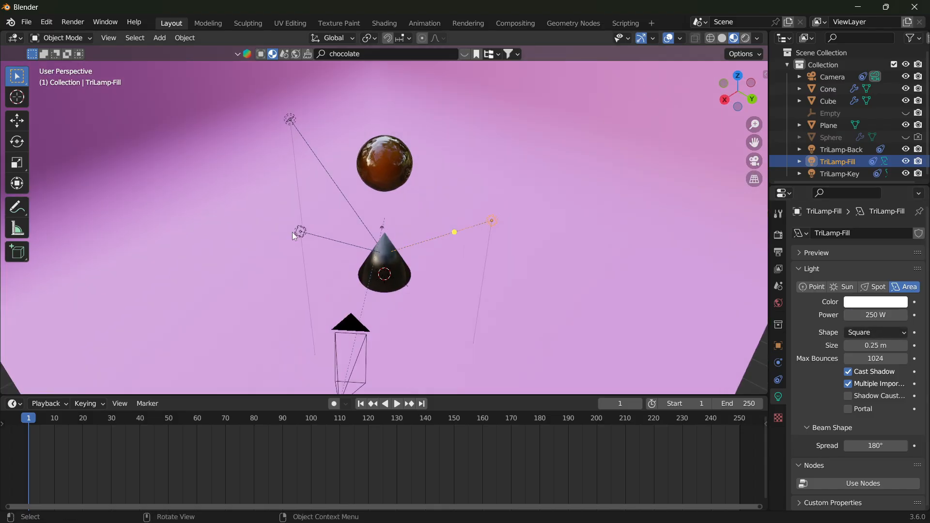
pyautogui.click(299, 232)
pyautogui.doubleClick(867, 315)
pyautogui.write('250')
pyautogui.press('Return')
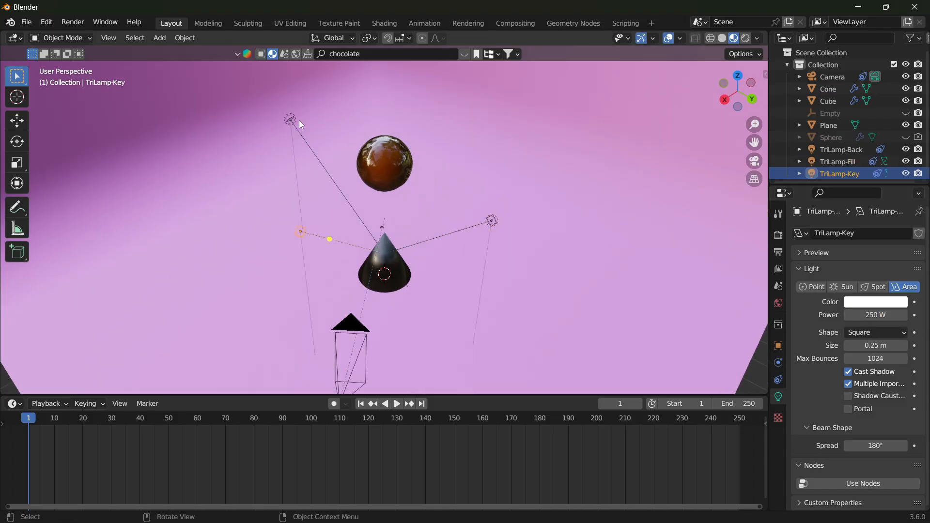
# Set the power of the back area light to 250 W.
pyautogui.click(292, 119)
pyautogui.doubleClick(881, 318)
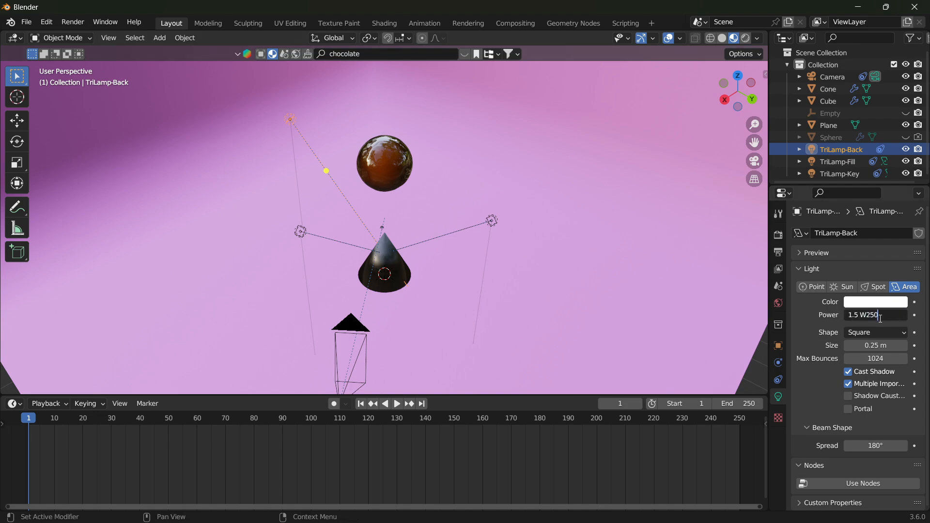
pyautogui.write('250')
pyautogui.press('Return')
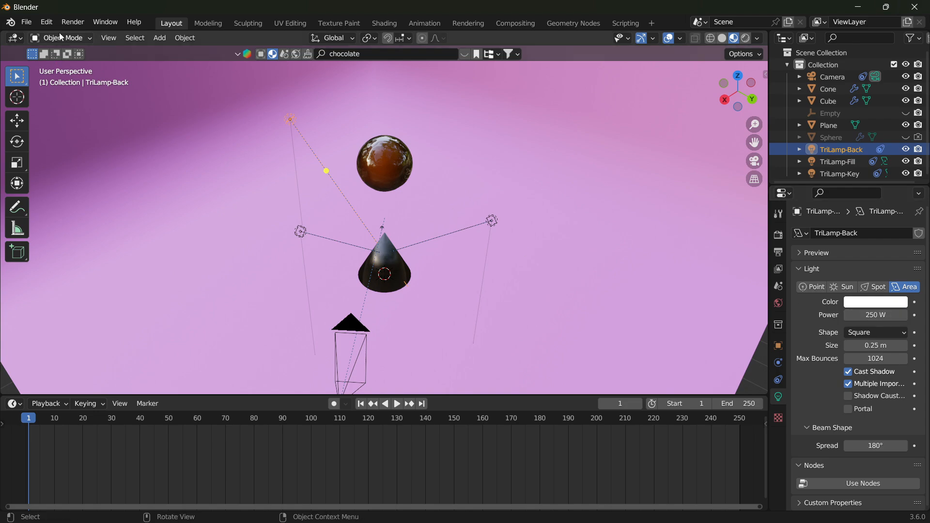
# Render a test image of frame 1 through the camera and close the render window.
pyautogui.click(73, 22)
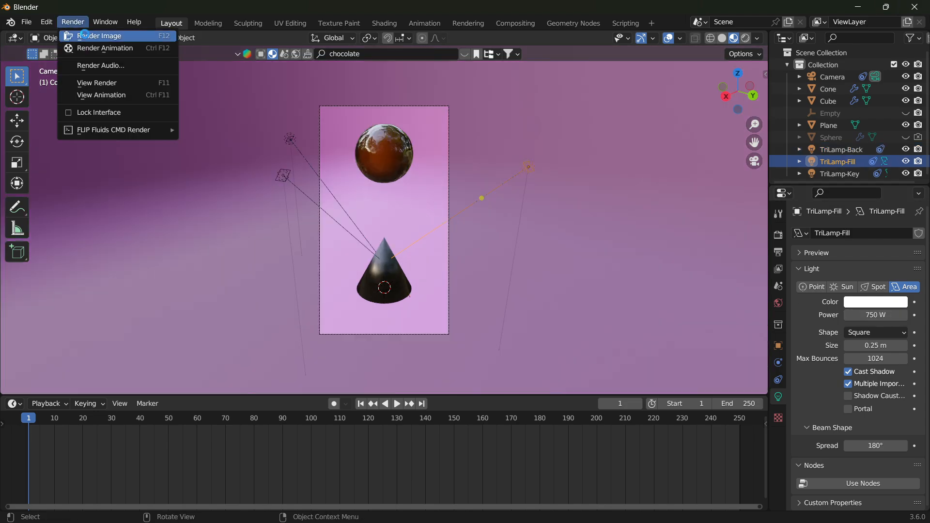
pyautogui.click(73, 35)
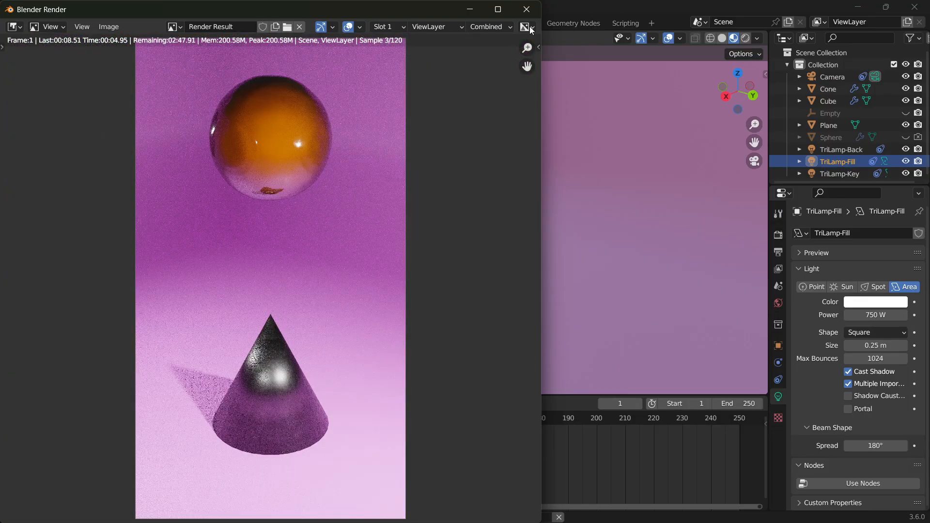
pyautogui.click(527, 10)
# Play the simulation from the start, stop at frame 34 during the splash, and render that frame as an image.
pyautogui.moveTo(165, 420); pyautogui.dragTo(217, 419)
pyautogui.moveTo(149, 414); pyautogui.dragTo(119, 417)
pyautogui.click(360, 405)
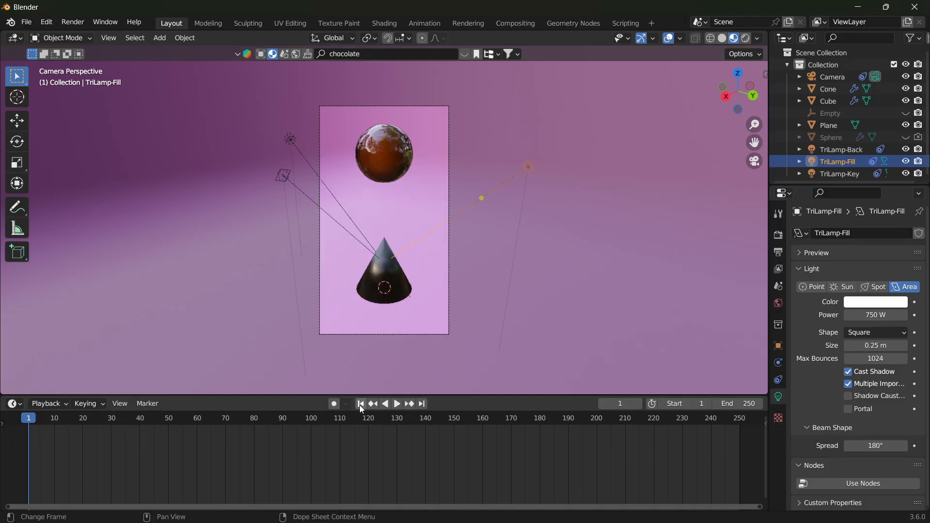
pyautogui.press('space')
pyautogui.press('space')
pyautogui.click(72, 22)
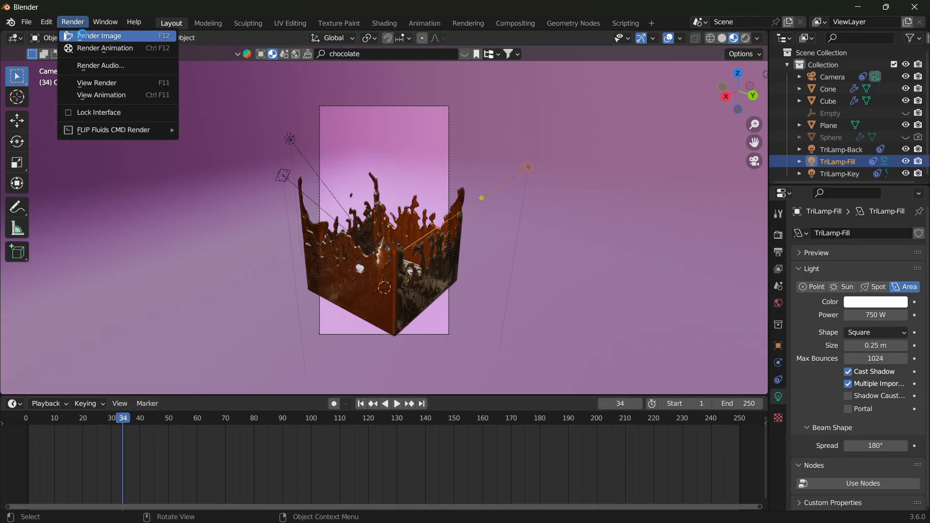
pyautogui.click(112, 36)
pyautogui.scroll(-4, 247, 193)
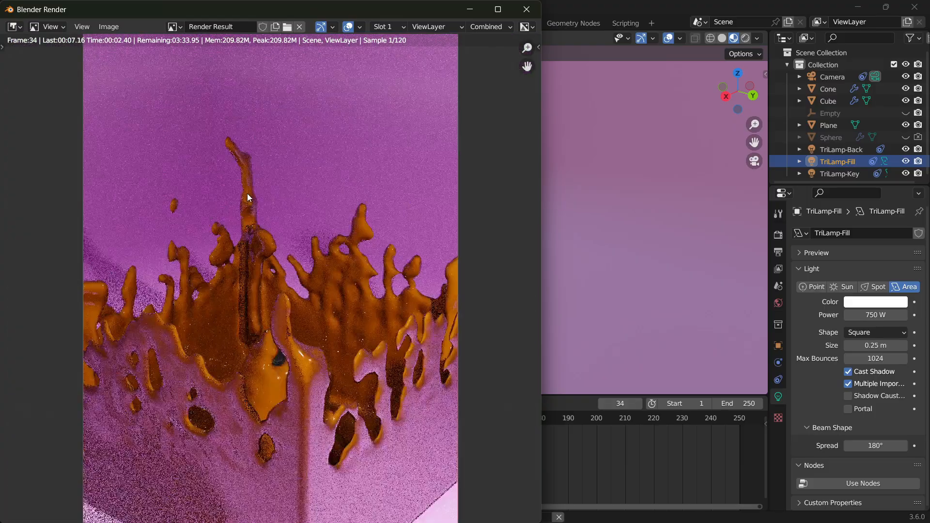
pyautogui.scroll(1, 247, 194)
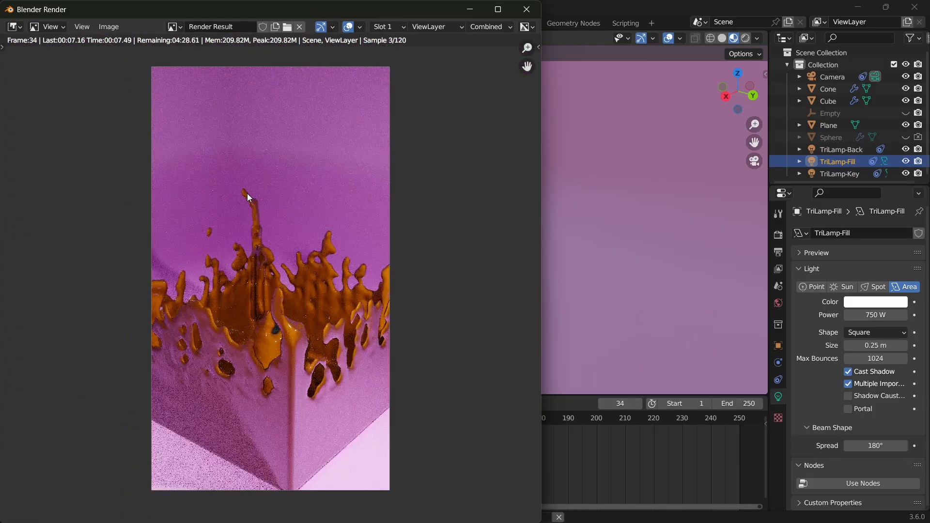